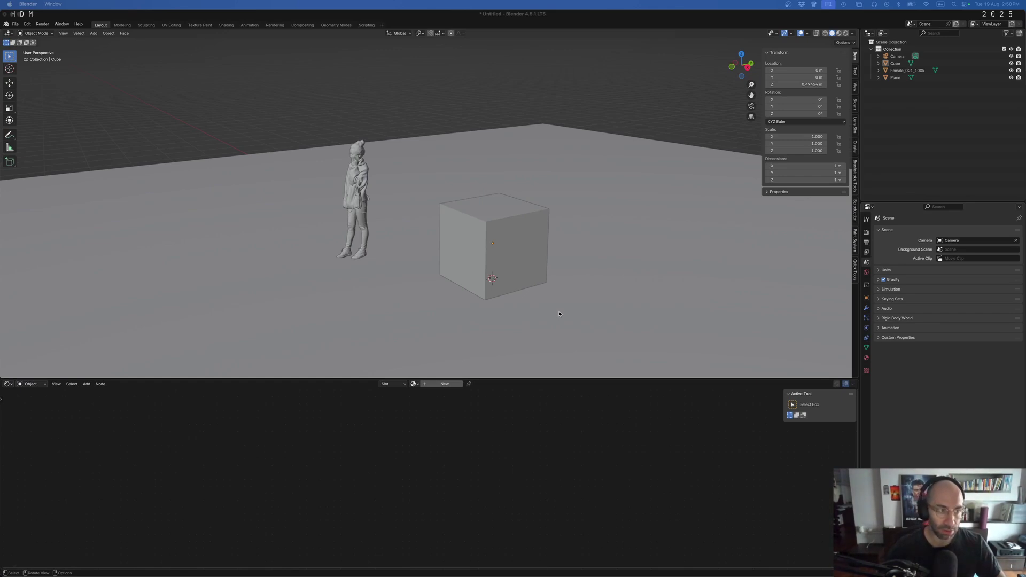
Orbit and zoom out the 3D view to see more of the figure and cube.
{"action": "left_click", "coordinate": [493, 84]}
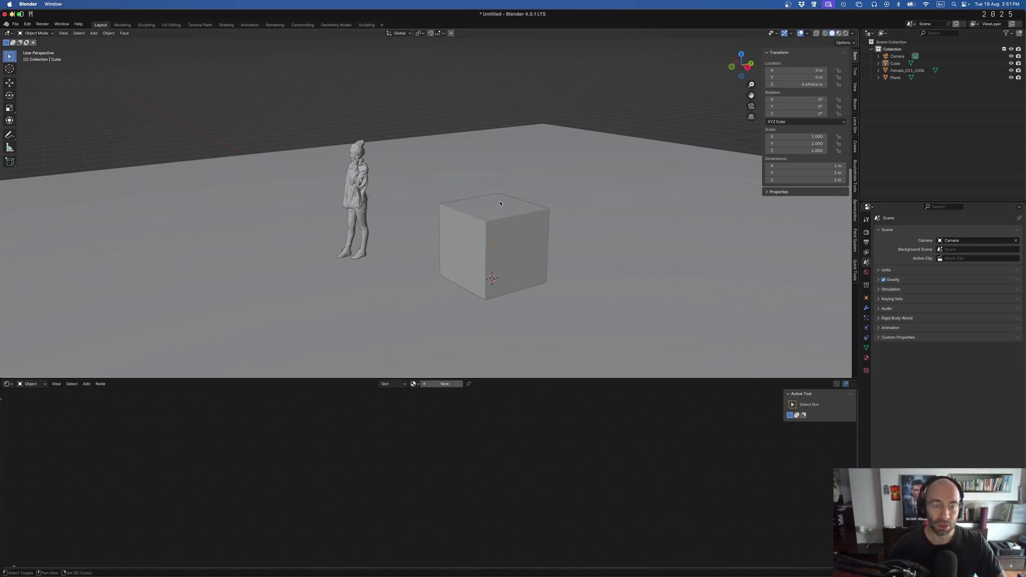
{"action": "middle_click_drag", "start_coordinate": [426, 177], "coordinate": [495, 180]}
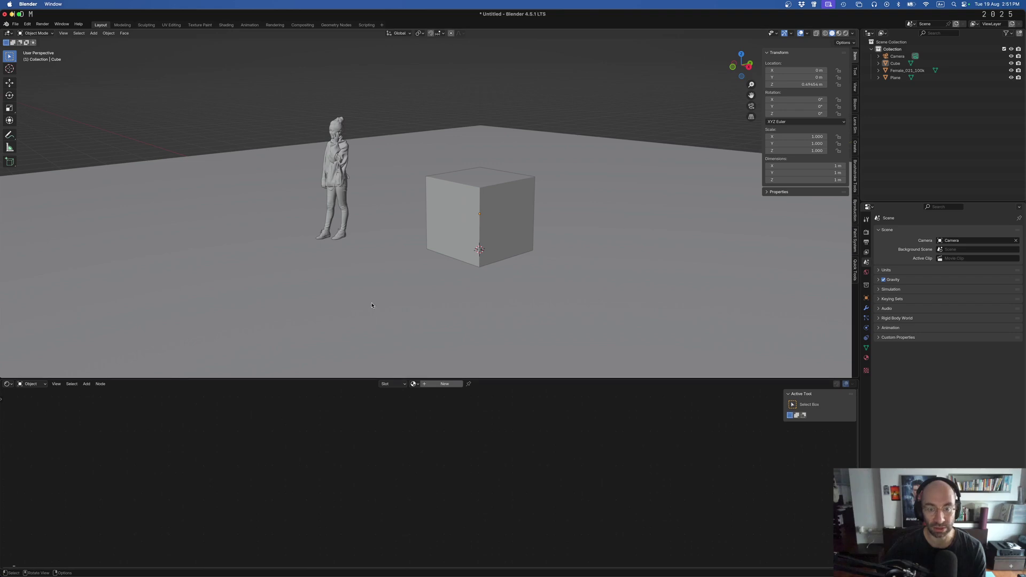
{"action": "middle_click_drag", "start_coordinate": [366, 290], "coordinate": [365, 283]}
{"action": "scroll", "coordinate": [364, 282], "scroll_direction": "down", "scroll_amount": 2}
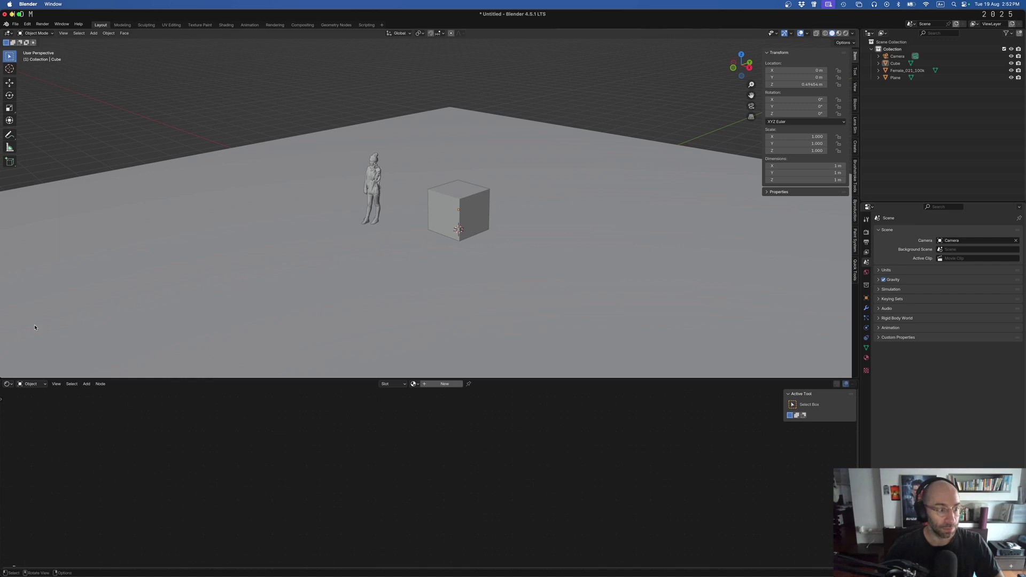
Turn the lower area into an Asset Browser and check All Libraries before returning to User Library.
{"action": "left_click", "coordinate": [8, 384]}
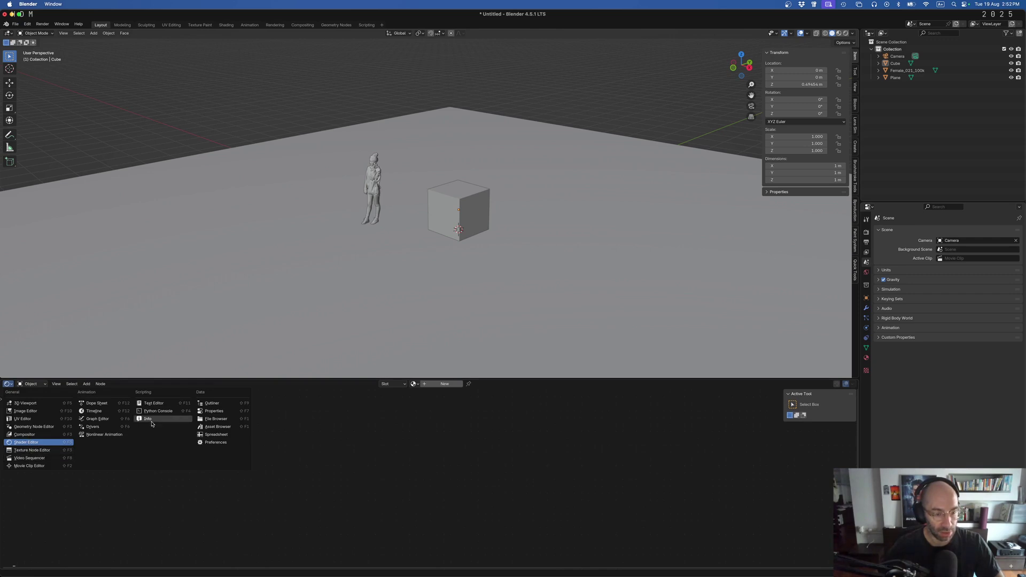
{"action": "left_click", "coordinate": [208, 427]}
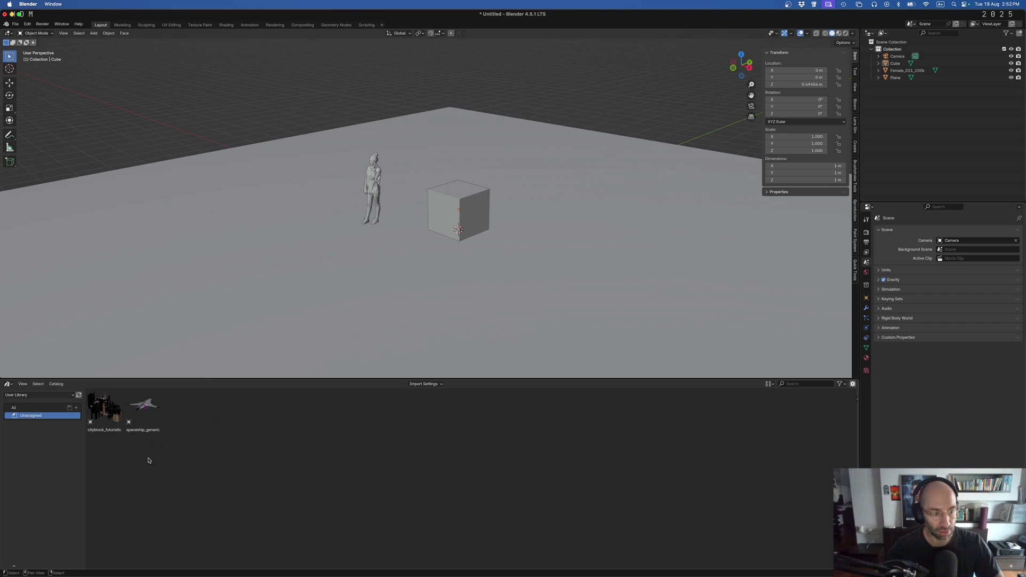
{"action": "left_click", "coordinate": [104, 409]}
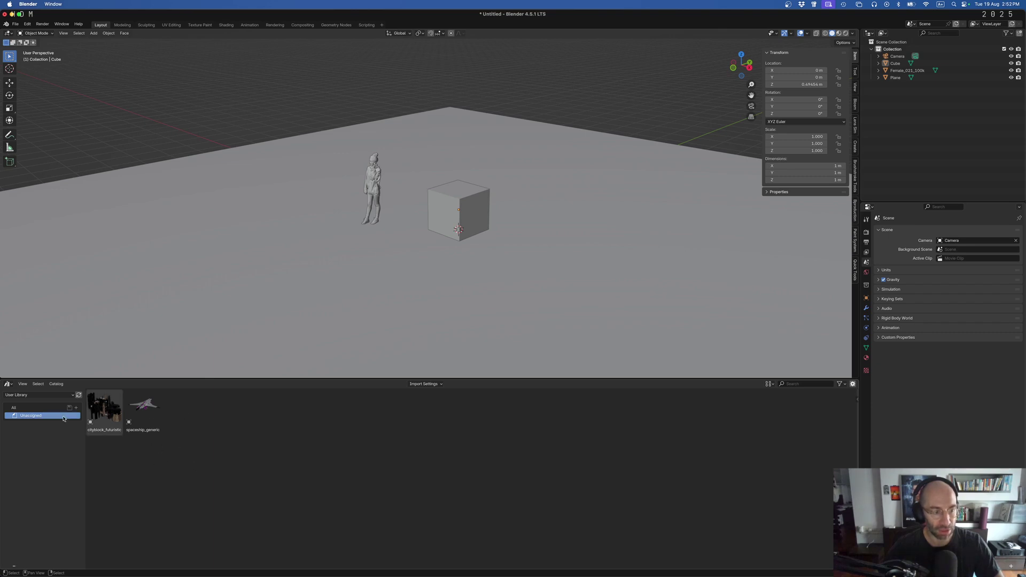
{"action": "left_click", "coordinate": [29, 395]}
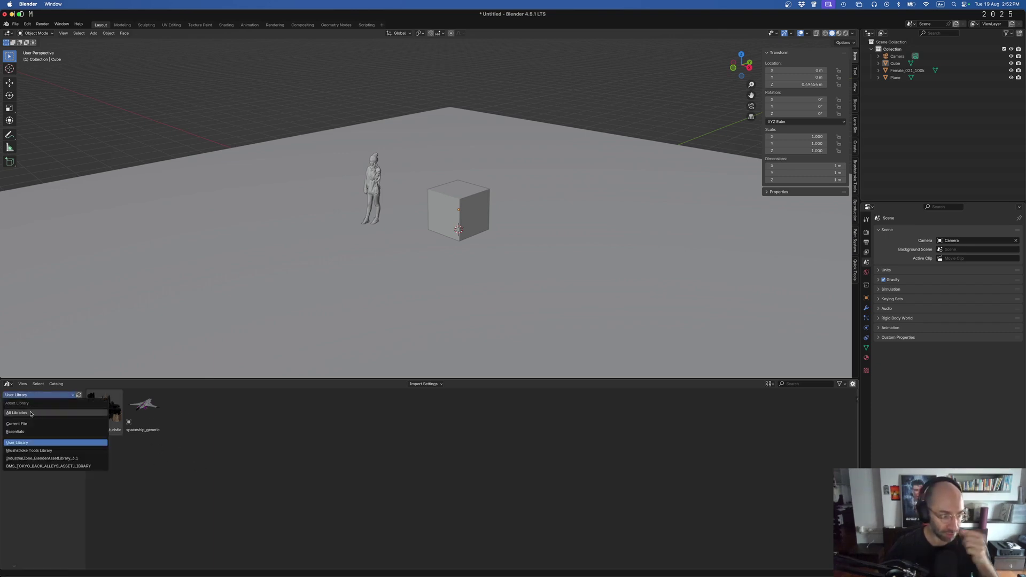
{"action": "left_click", "coordinate": [31, 413]}
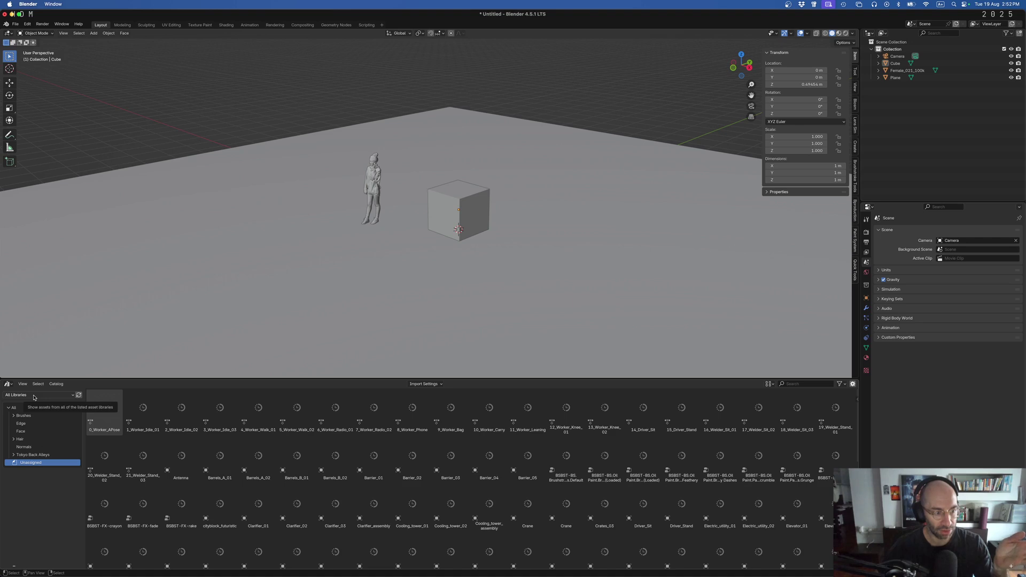
{"action": "left_click", "coordinate": [35, 397]}
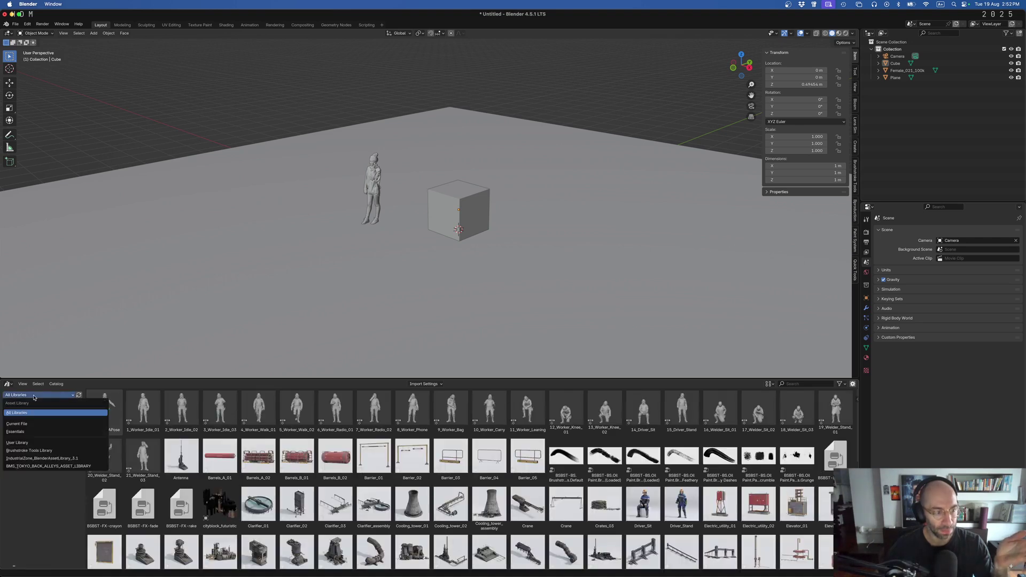
{"action": "left_click", "coordinate": [31, 443]}
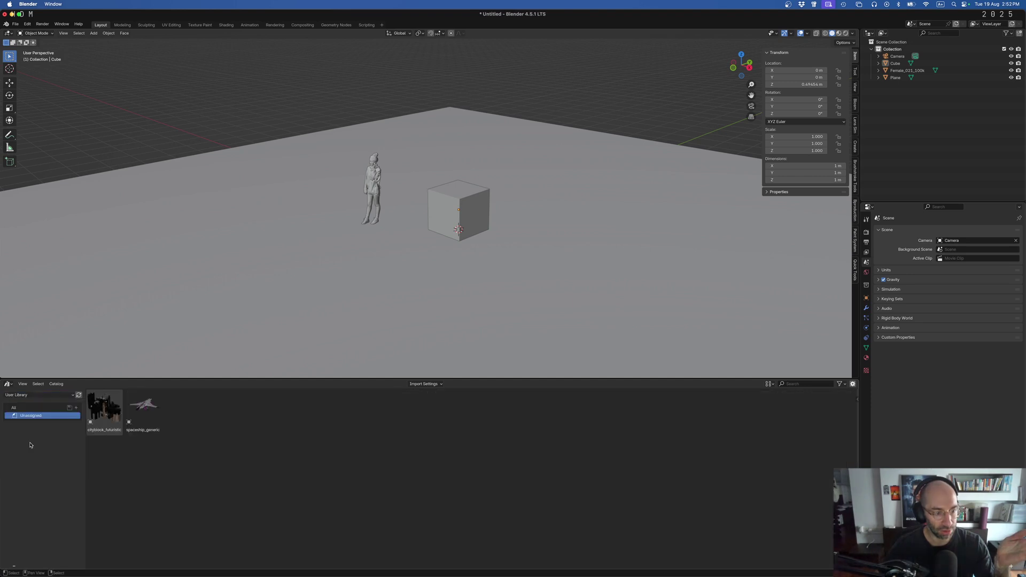
{"action": "left_click", "coordinate": [17, 25]}
{"action": "mouse_move", "coordinate": [27, 25]}
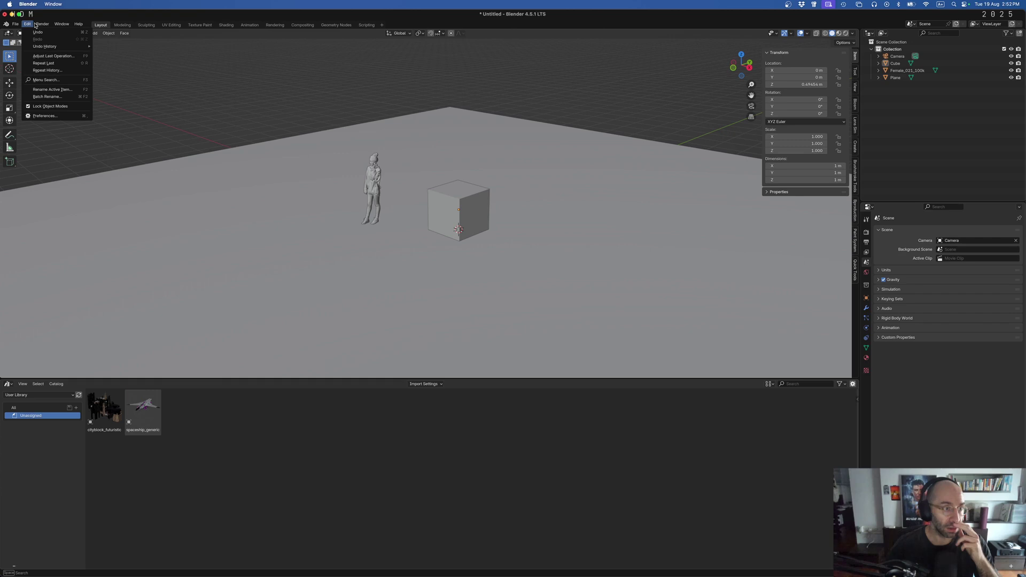
{"action": "left_click", "coordinate": [49, 117]}
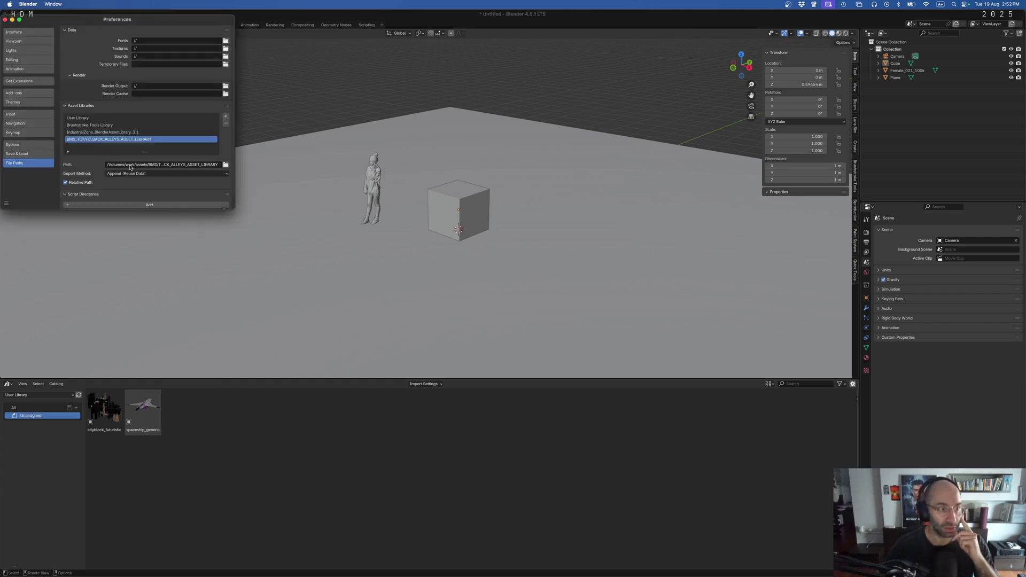
{"action": "left_click_drag", "start_coordinate": [53, 19], "coordinate": [99, 69]}
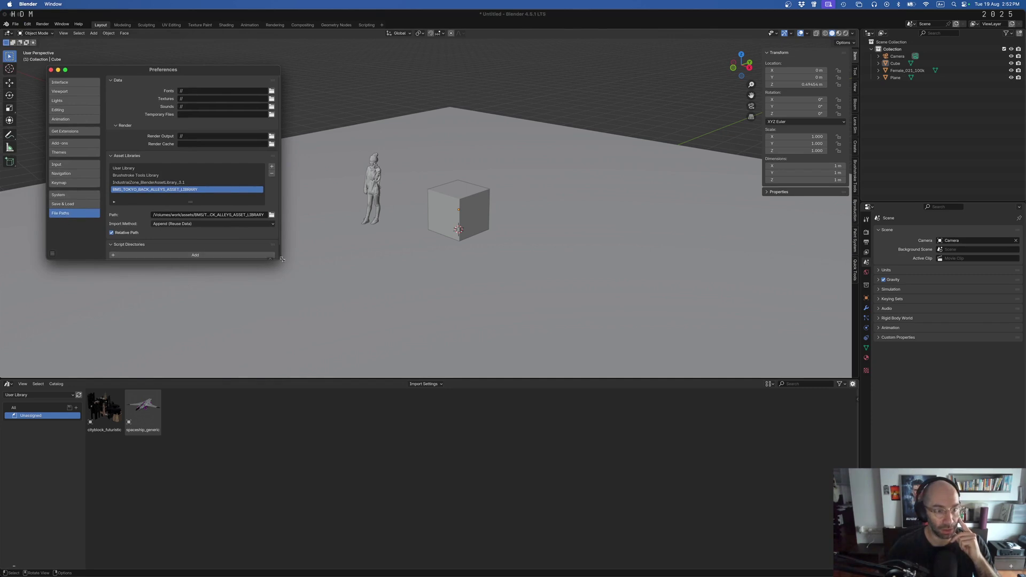
{"action": "left_click_drag", "start_coordinate": [279, 260], "coordinate": [307, 287]}
{"action": "left_click", "coordinate": [153, 167]}
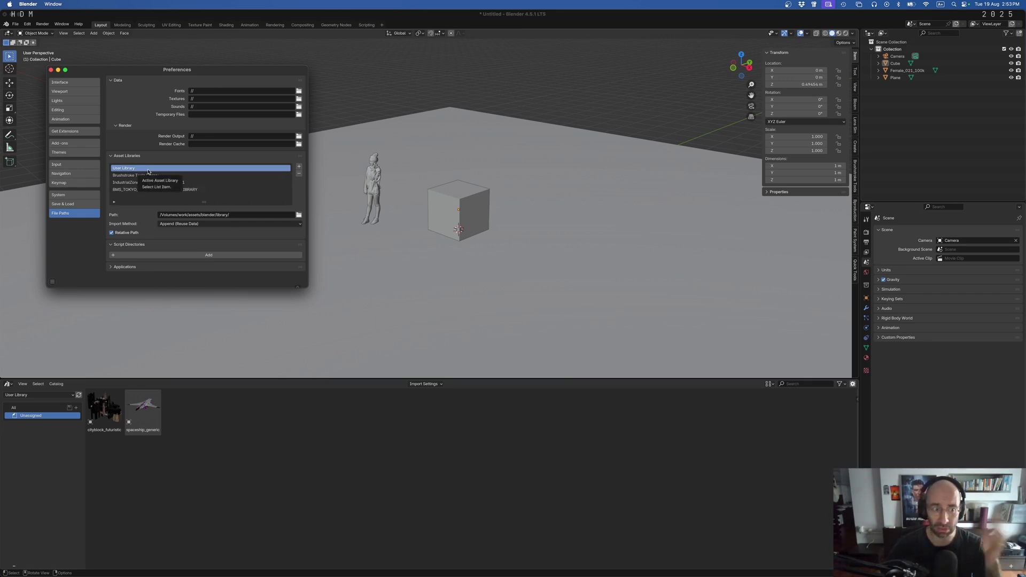
{"action": "double_click", "coordinate": [123, 169]}
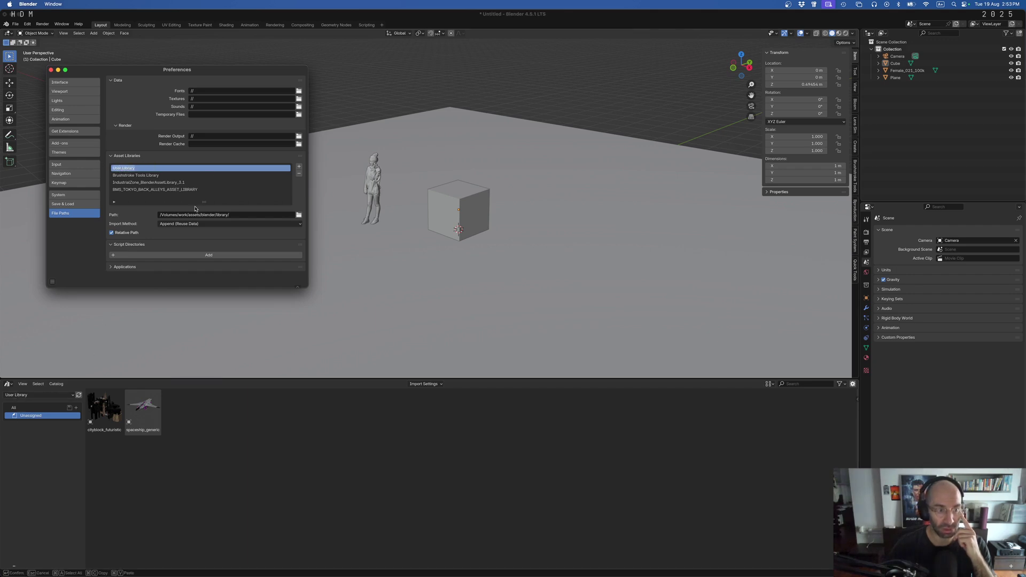
{"action": "left_click", "coordinate": [193, 180]}
{"action": "left_click", "coordinate": [181, 182]}
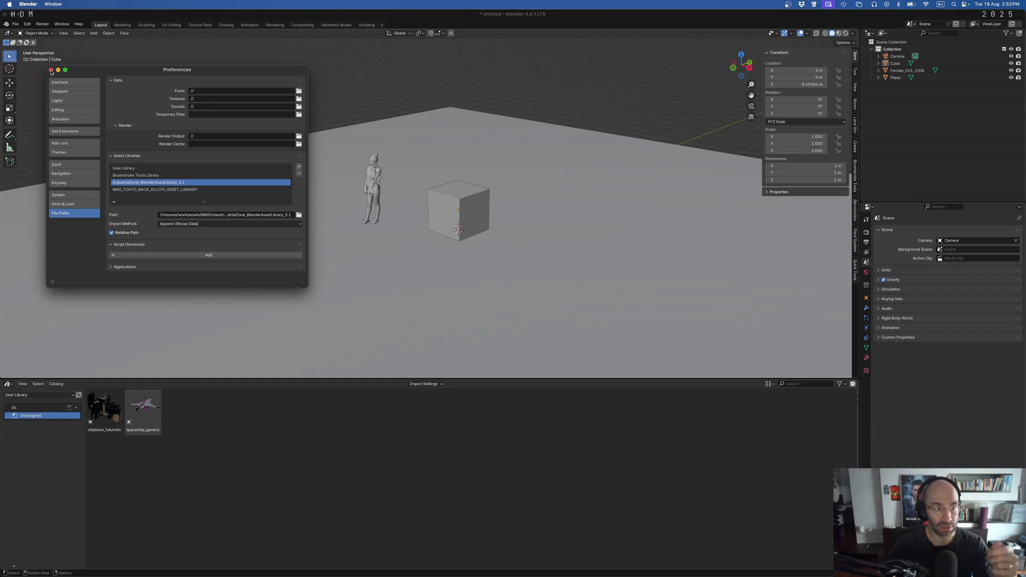
{"action": "left_click", "coordinate": [51, 70]}
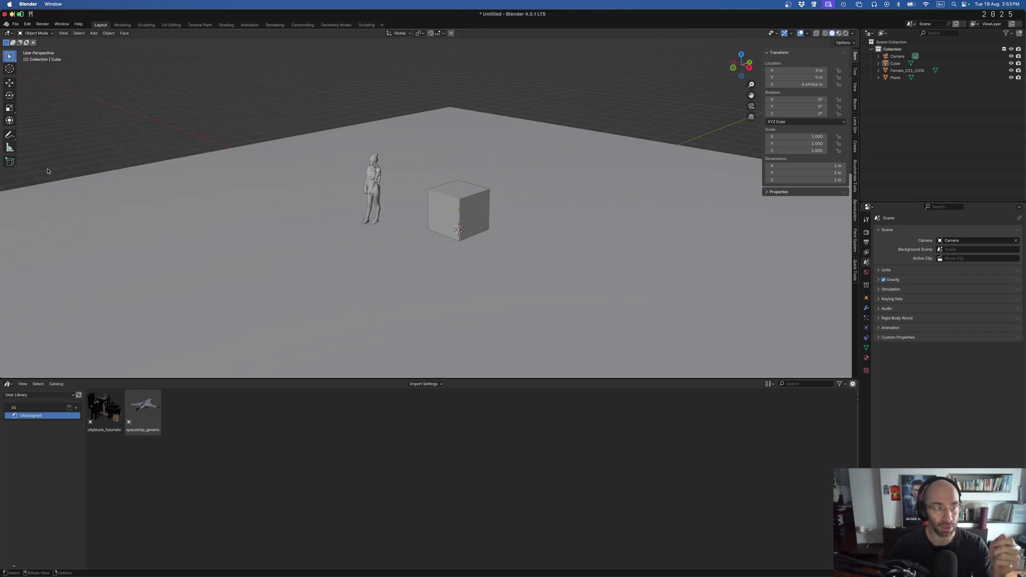
{"action": "left_click", "coordinate": [28, 396]}
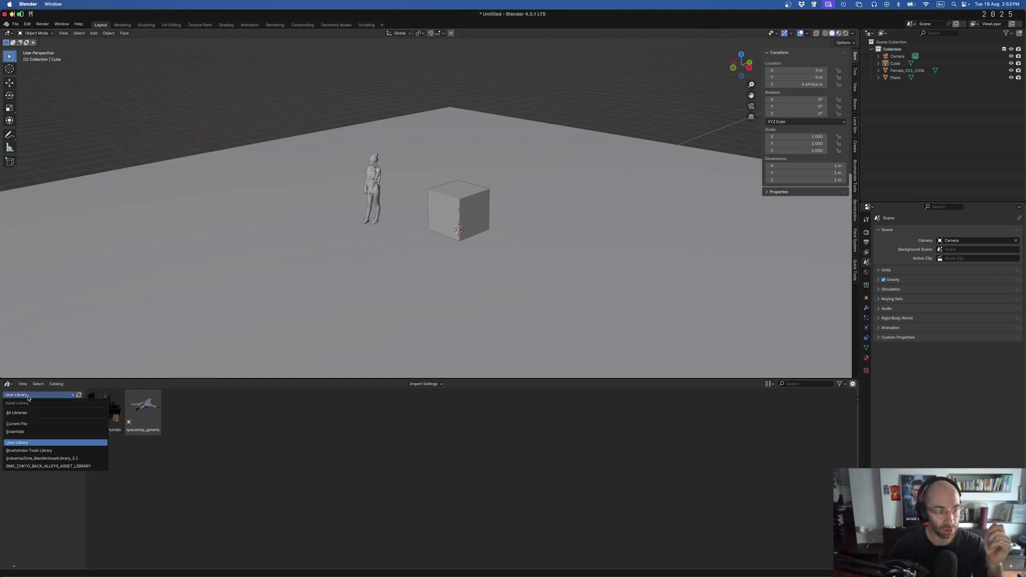
{"action": "left_click", "coordinate": [25, 444]}
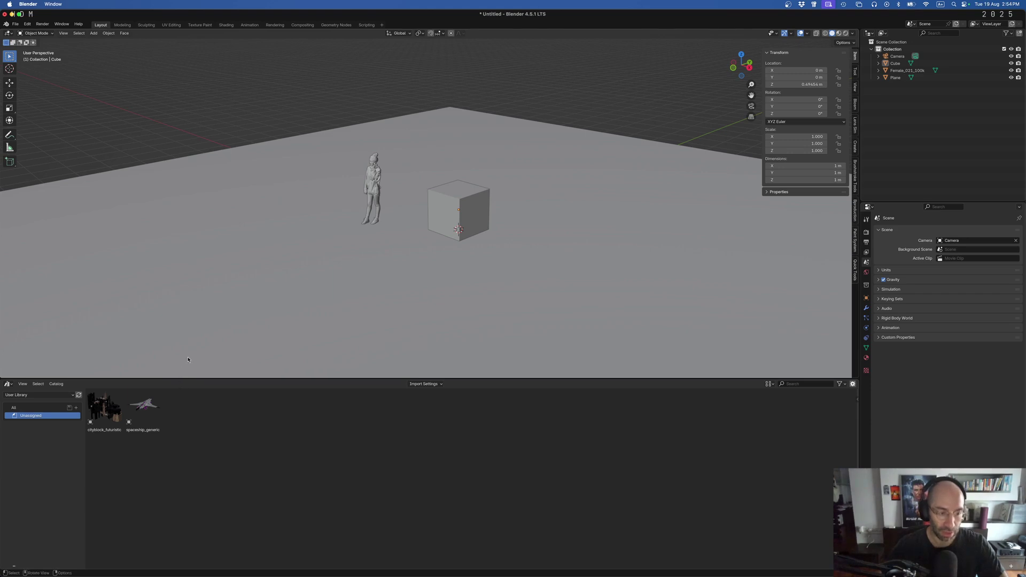
{"action": "middle_click_drag", "start_coordinate": [298, 299], "coordinate": [364, 303]}
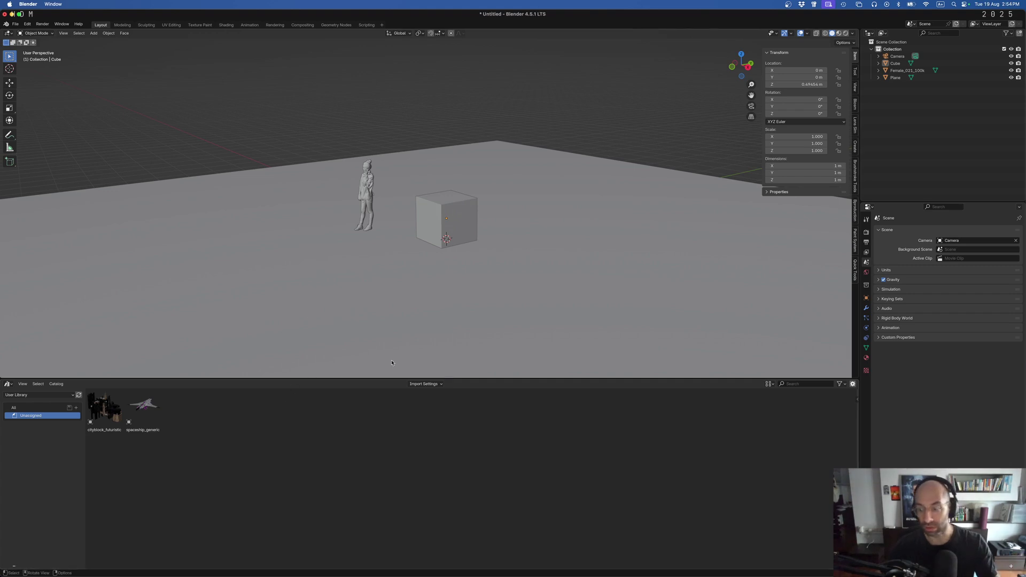
{"action": "middle_click_drag", "start_coordinate": [402, 244], "coordinate": [403, 271]}
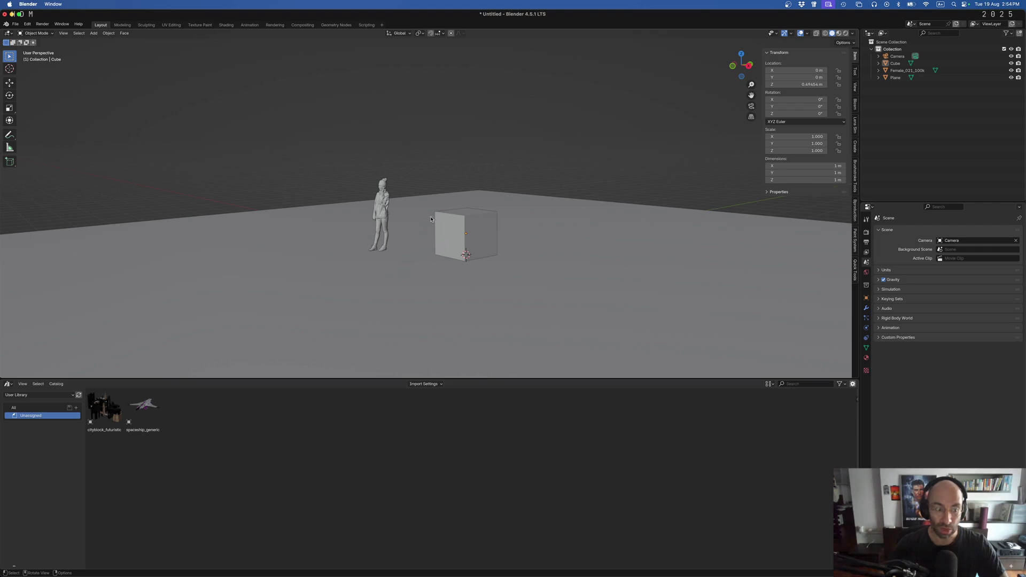
{"action": "mouse_move", "coordinate": [324, 307]}
{"action": "middle_mouse_down", "text": "shift"}
{"action": "mouse_move", "coordinate": [332, 298]}
{"action": "mouse_move", "coordinate": [326, 313]}
{"action": "middle_mouse_up", "text": "shift"}
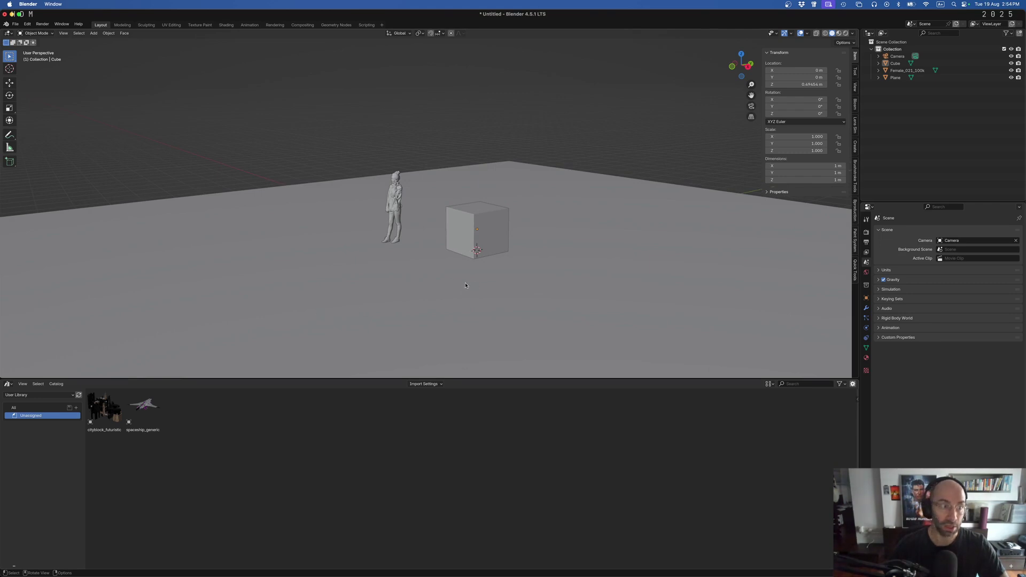
Orbit the viewport around the cube to inspect it.
{"action": "left_click", "coordinate": [501, 232]}
{"action": "middle_click_drag", "start_coordinate": [501, 232], "coordinate": [568, 249]}
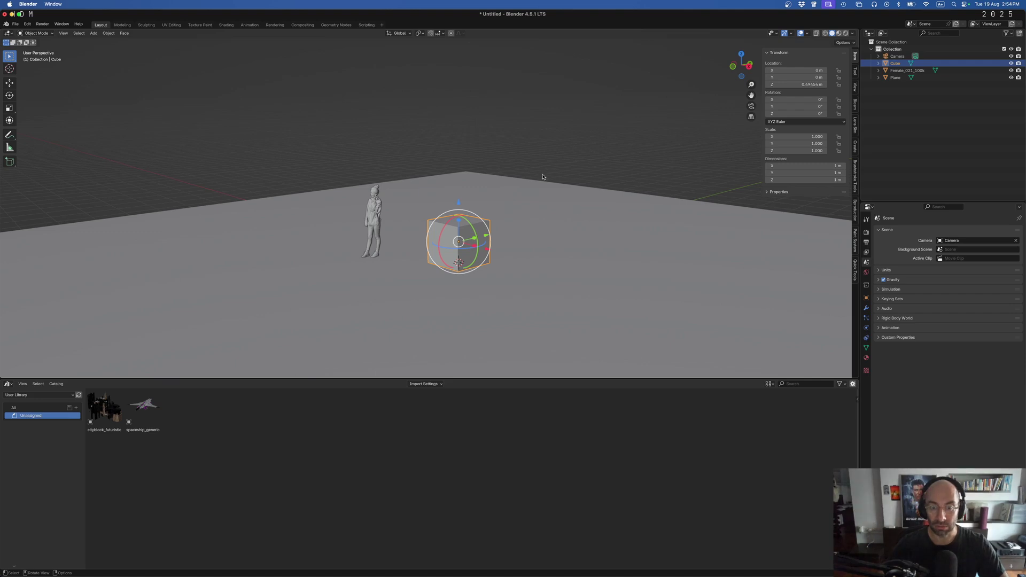
{"action": "left_click", "coordinate": [577, 169]}
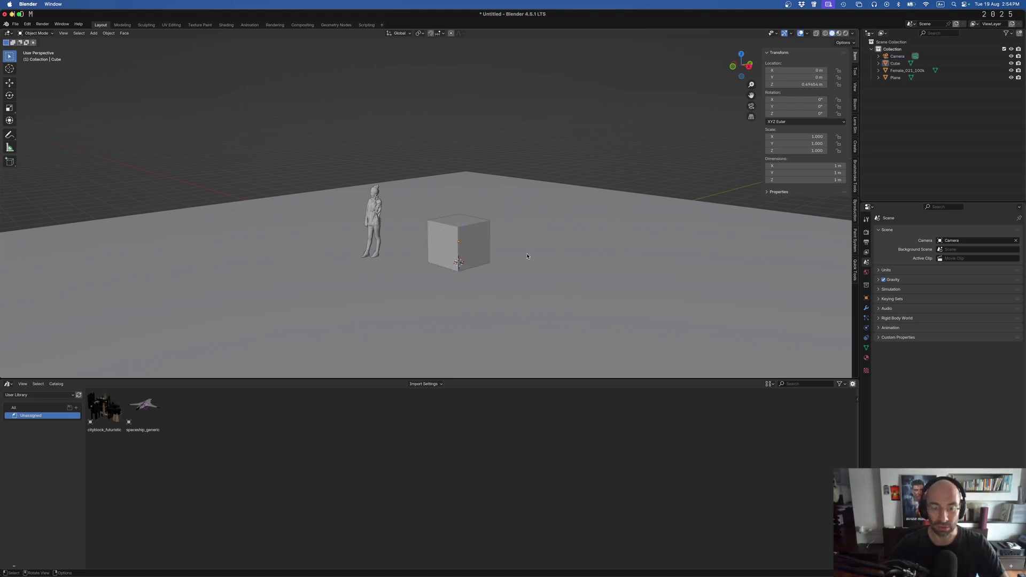
{"action": "mouse_move", "coordinate": [529, 255]}
{"action": "middle_mouse_down"}
{"action": "mouse_move", "coordinate": [513, 258]}
{"action": "mouse_move", "coordinate": [525, 254]}
{"action": "middle_mouse_up"}
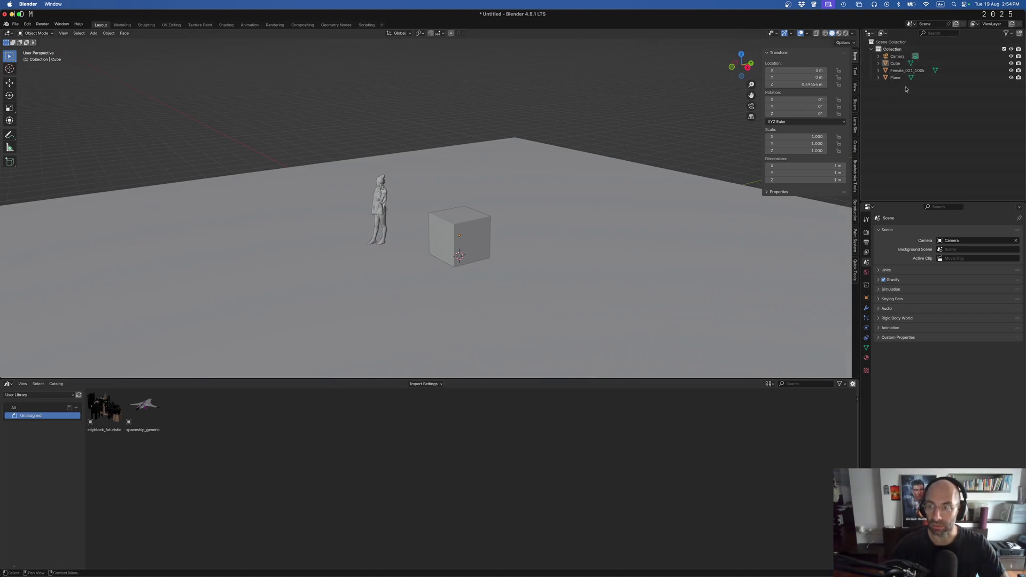
Mark the Cube object as an asset from the Outliner's context menu.
{"action": "left_click", "coordinate": [905, 63]}
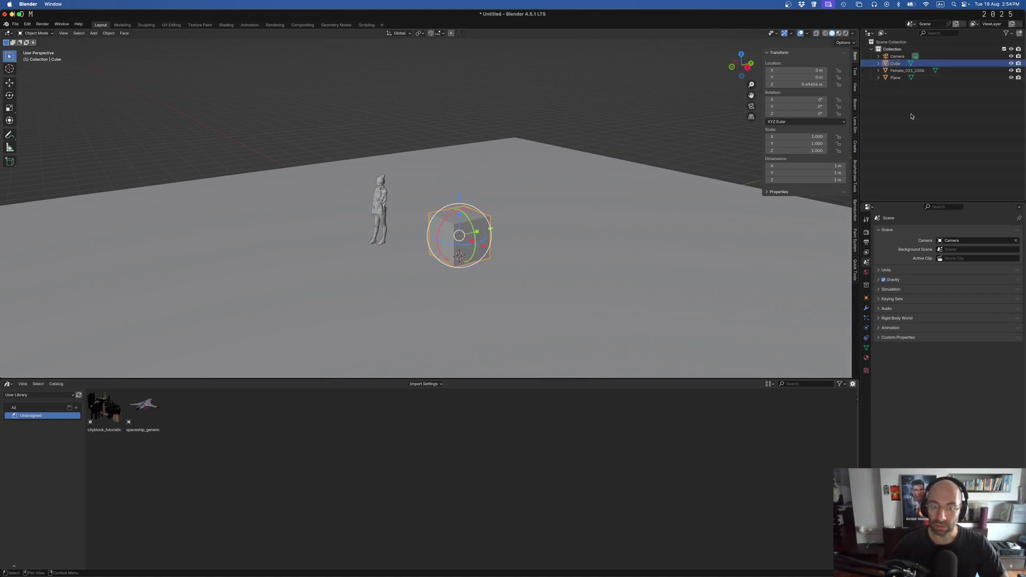
{"action": "middle_click_drag", "start_coordinate": [639, 171], "coordinate": [650, 169]}
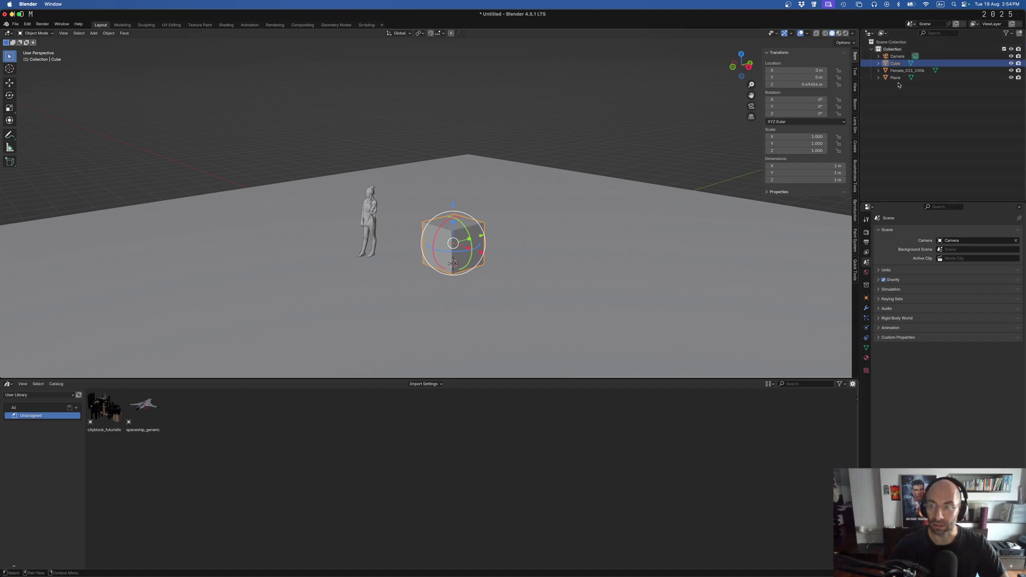
{"action": "left_click", "coordinate": [903, 70]}
{"action": "left_click", "coordinate": [900, 64]}
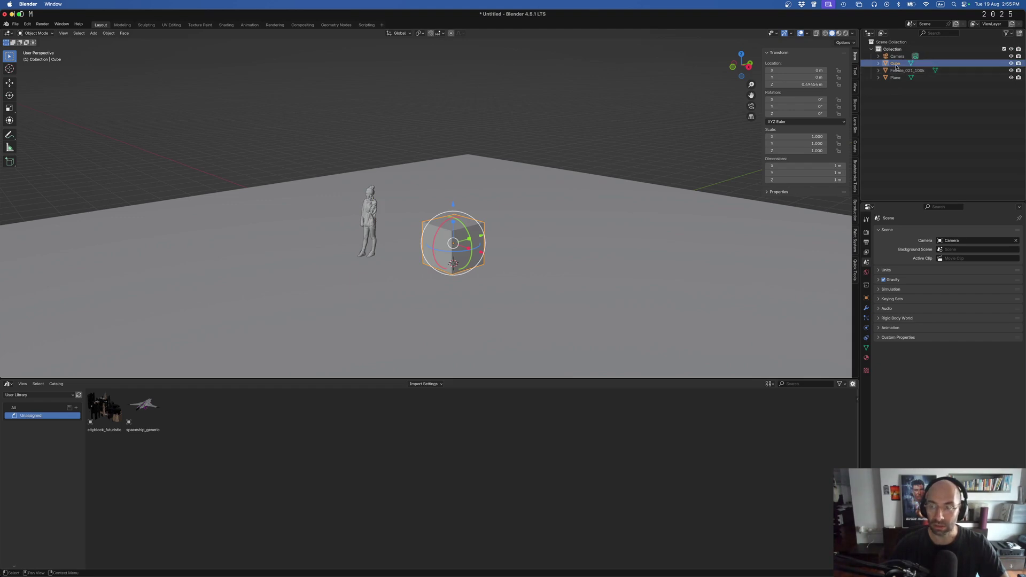
{"action": "right_click", "coordinate": [897, 67]}
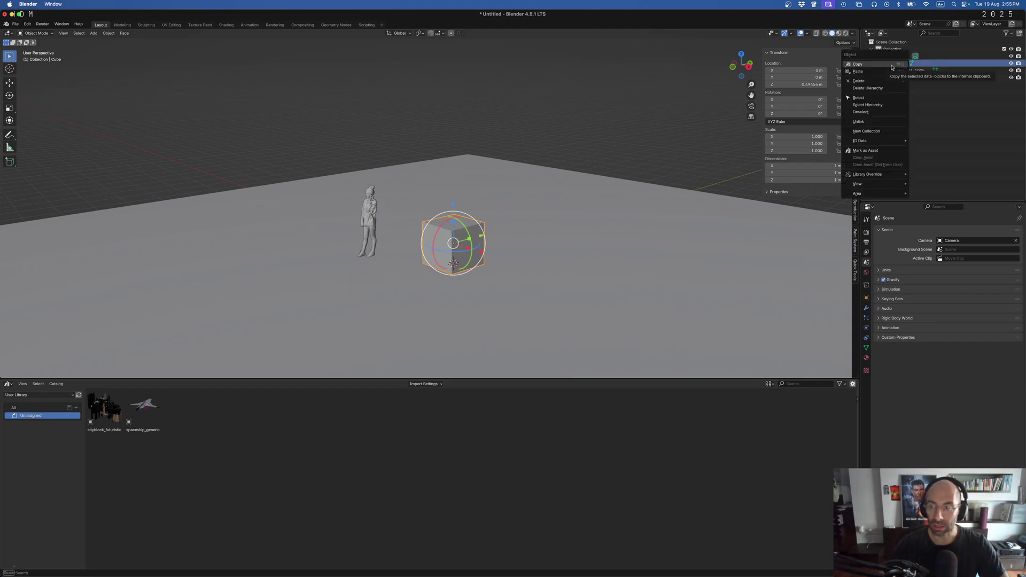
{"action": "left_click", "coordinate": [872, 151]}
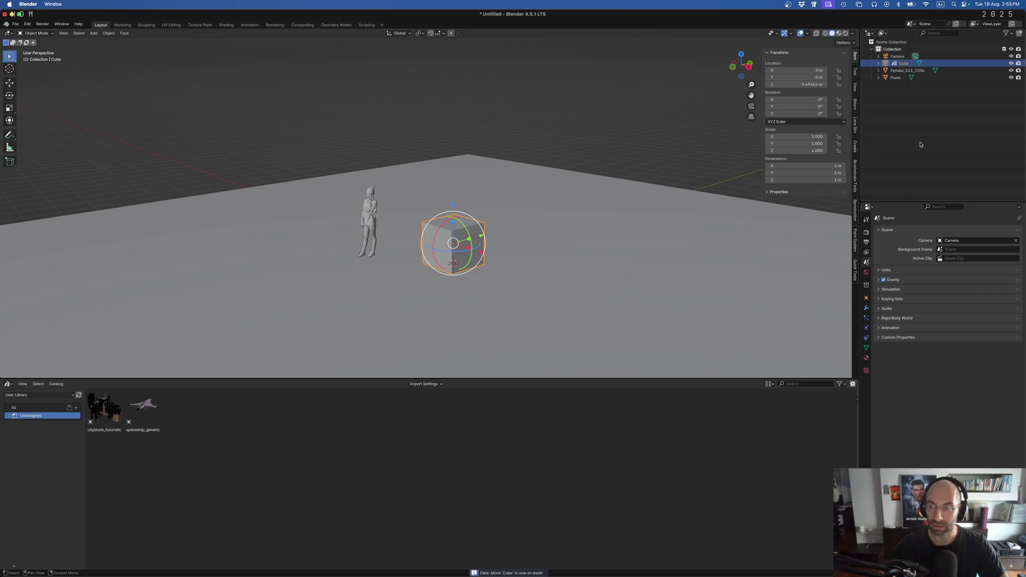
Save the file with Save As under the name test.blend, replacing Untitled.
{"action": "left_click", "coordinate": [15, 24]}
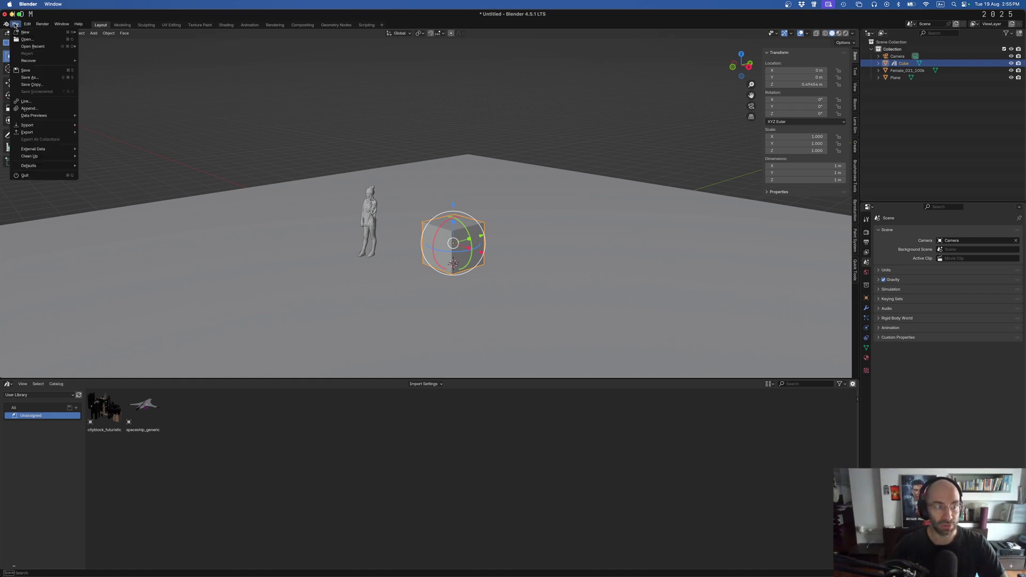
{"action": "left_click", "coordinate": [33, 78]}
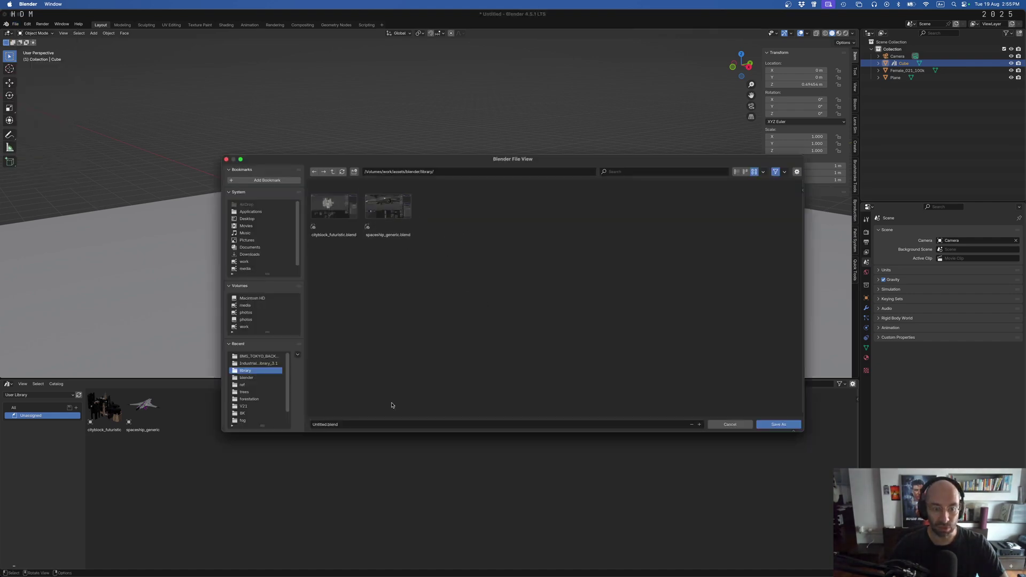
{"action": "left_click", "coordinate": [326, 426]}
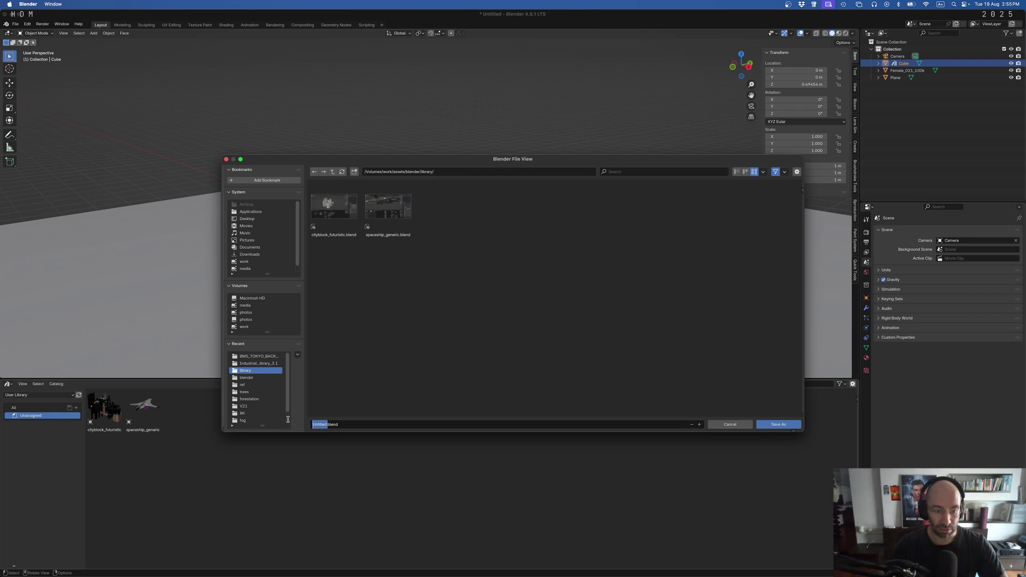
{"action": "key", "text": "BackSpace"}
{"action": "type", "text": "test"}
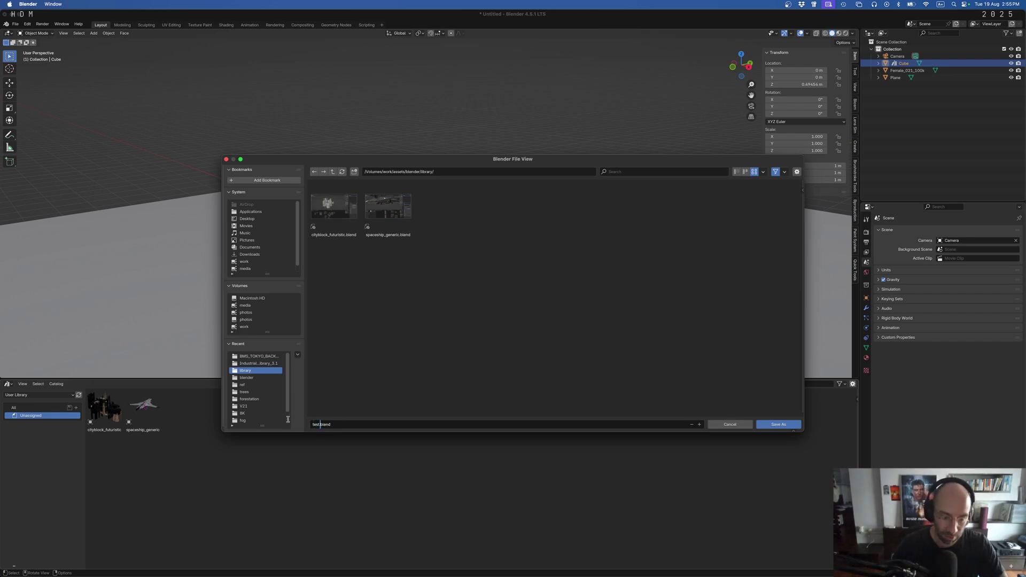
{"action": "left_click", "coordinate": [368, 424]}
{"action": "left_click", "coordinate": [782, 426]}
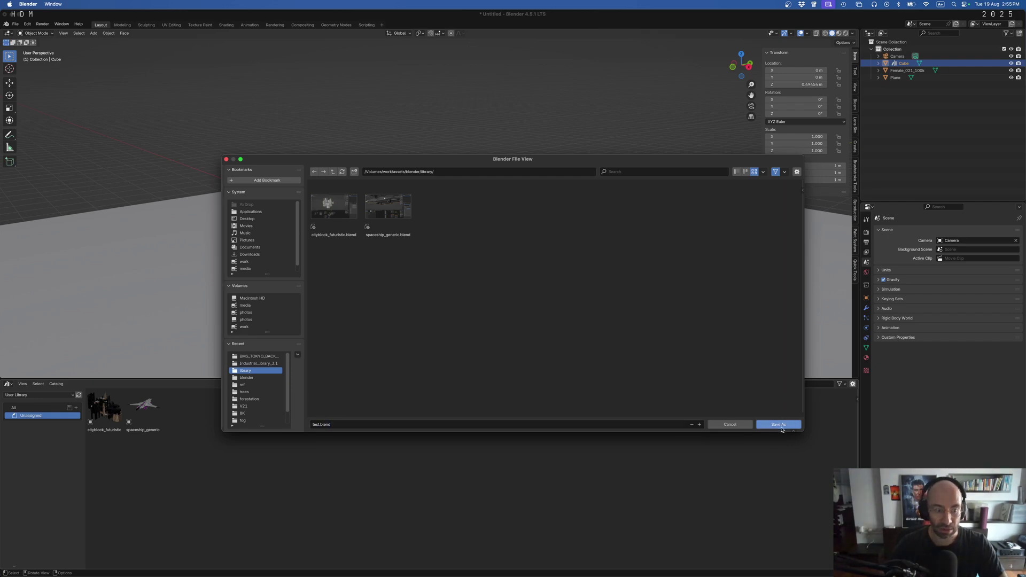
{"action": "left_click", "coordinate": [780, 425]}
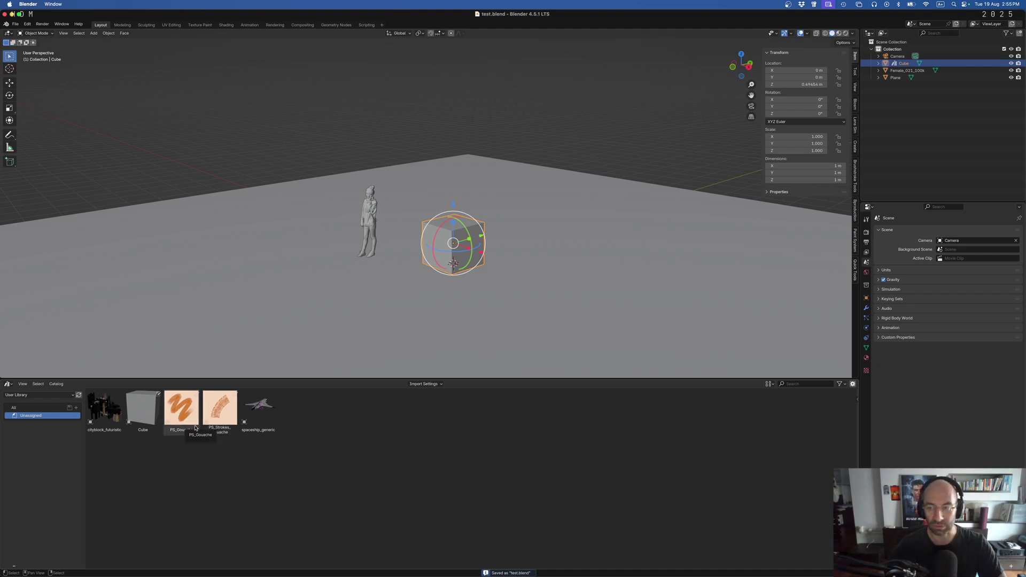
Rename the Cube object to 'supercube' in the Outliner and save the file.
{"action": "left_click", "coordinate": [134, 402]}
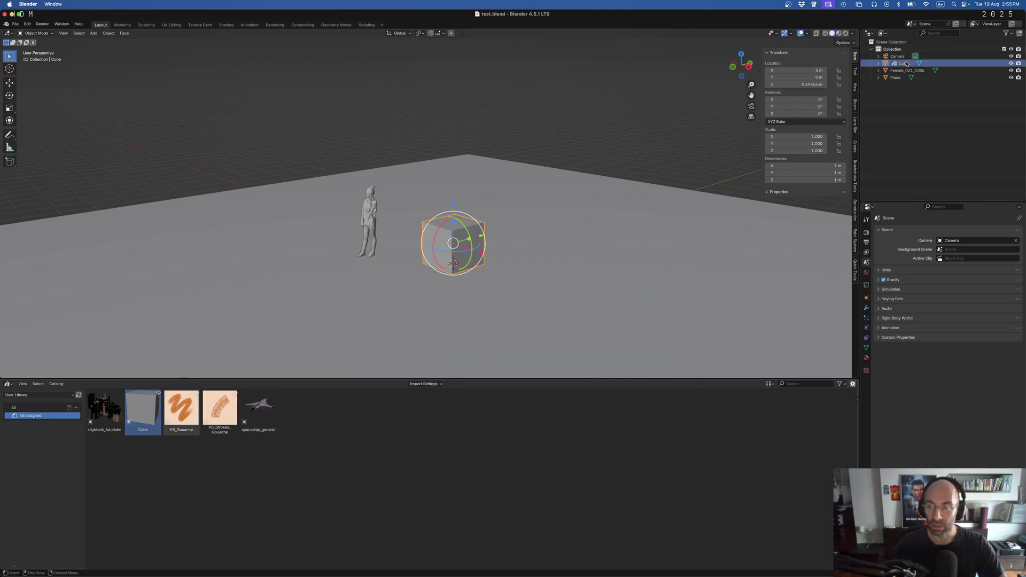
{"action": "left_click", "coordinate": [906, 64]}
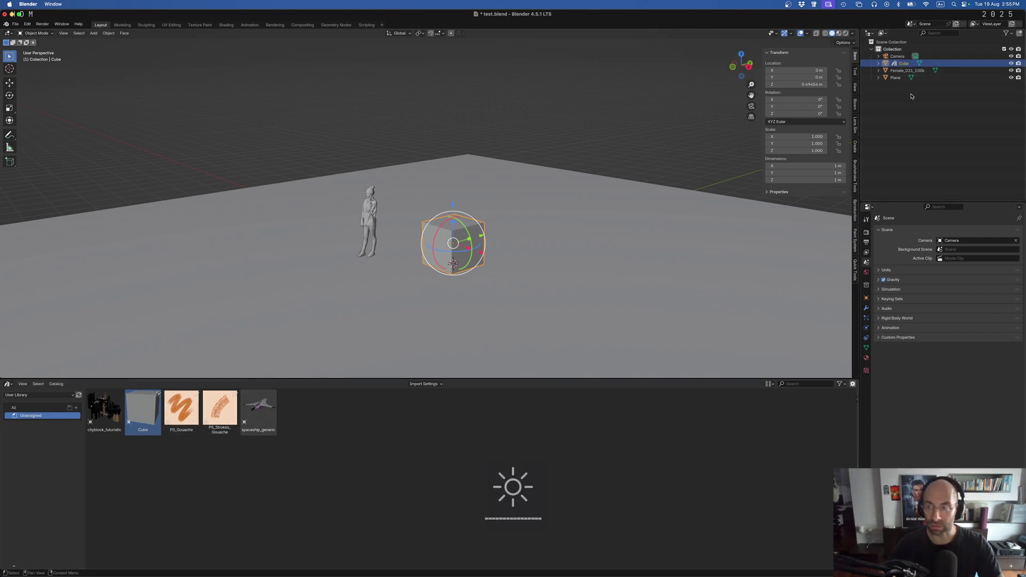
{"action": "double_click", "coordinate": [908, 65]}
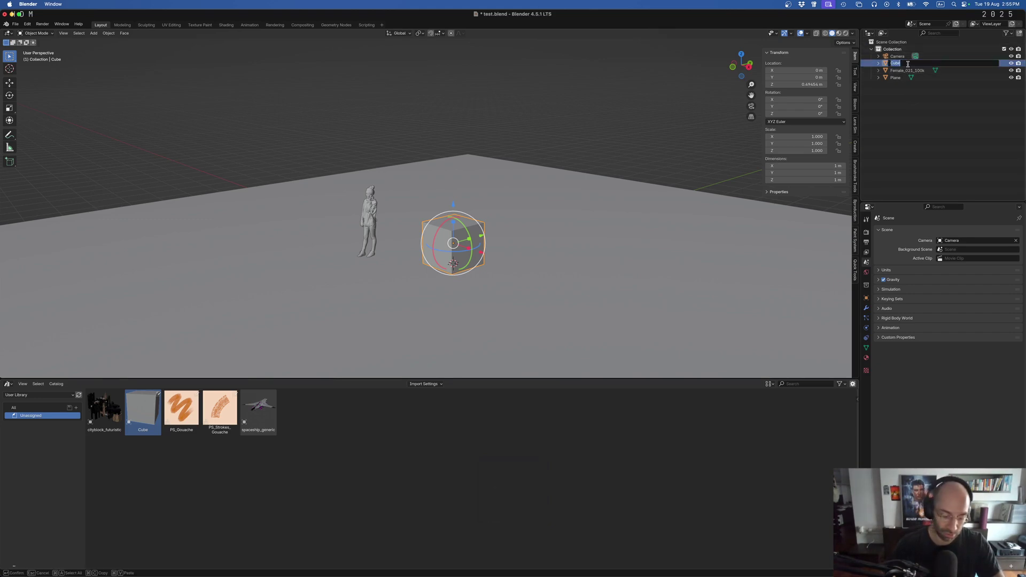
{"action": "type", "text": "supercube"}
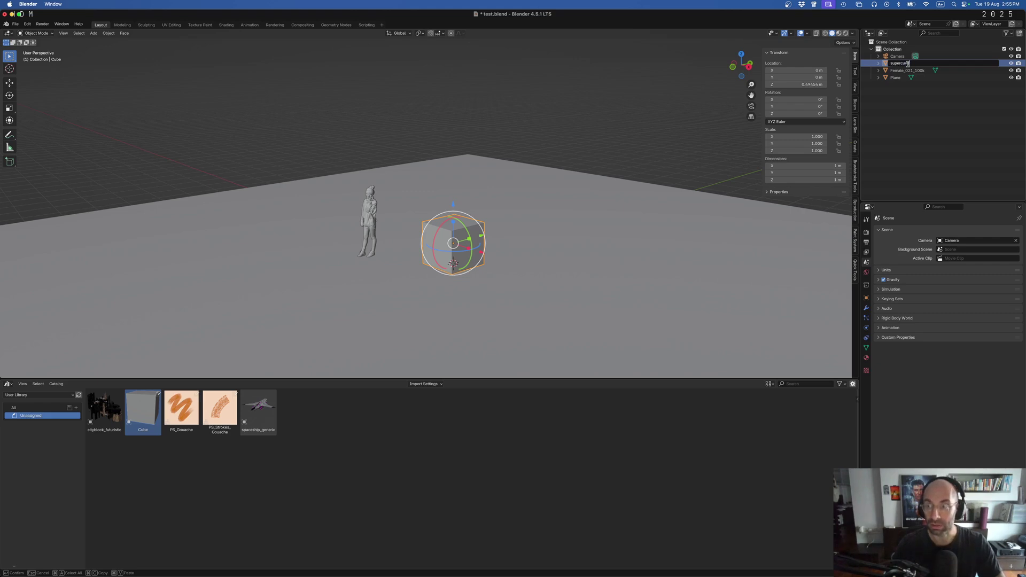
{"action": "key", "text": "Return"}
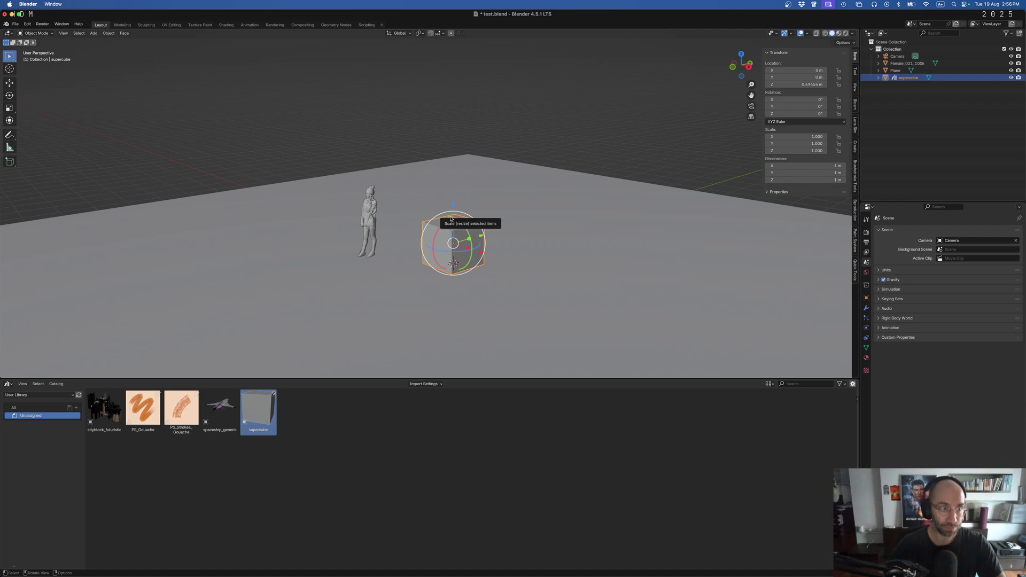
{"action": "key", "text": "super+s"}
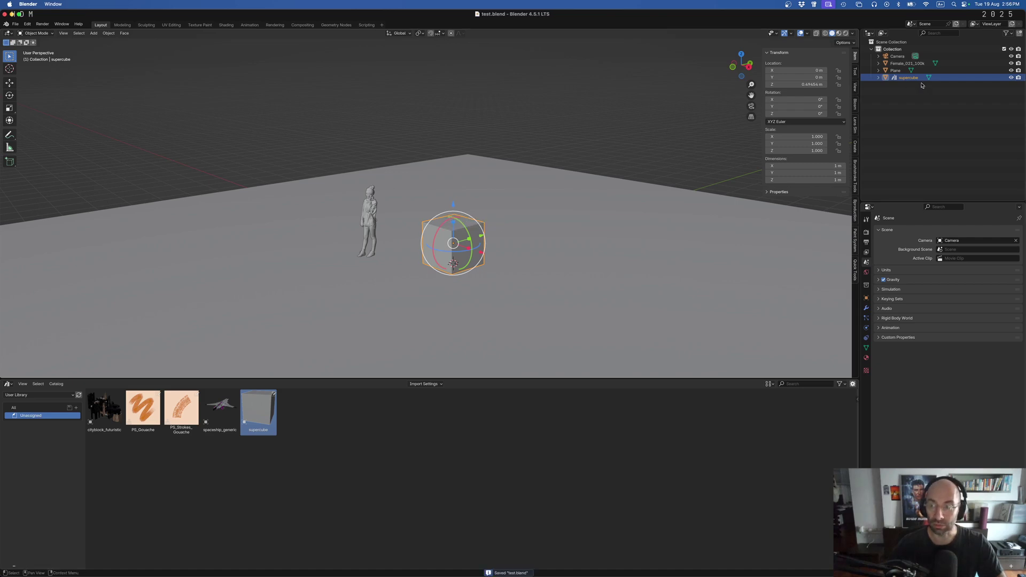
{"action": "left_click", "coordinate": [919, 64]}
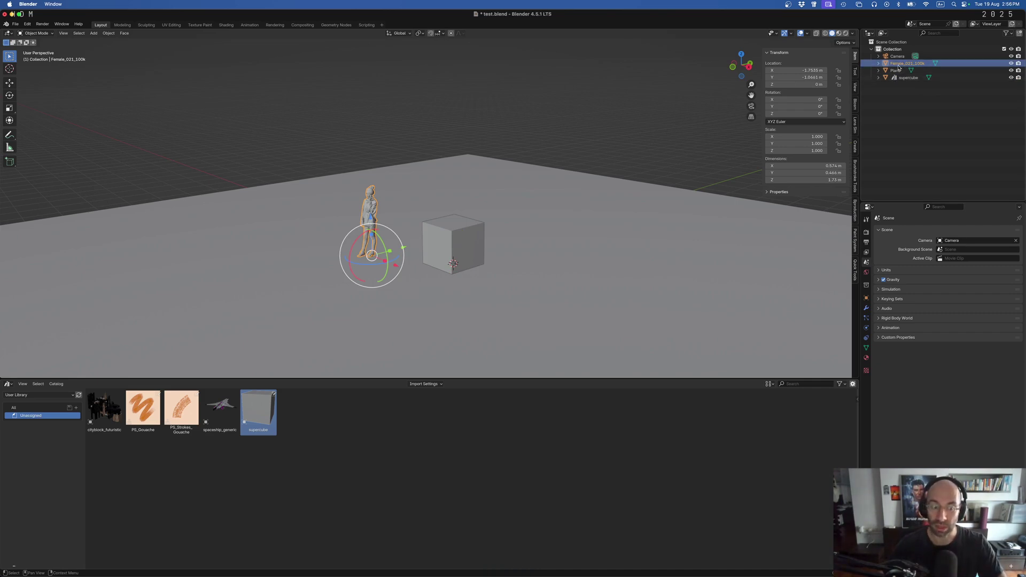
Mark Female_021_100k and the Camera as assets from the Outliner.
{"action": "right_click", "coordinate": [898, 66]}
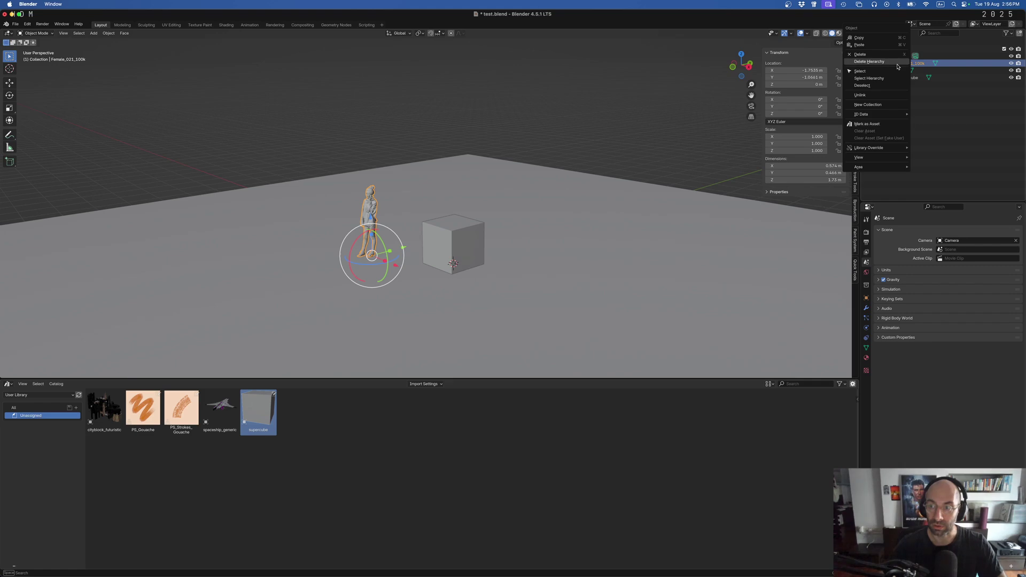
{"action": "left_click", "coordinate": [868, 124]}
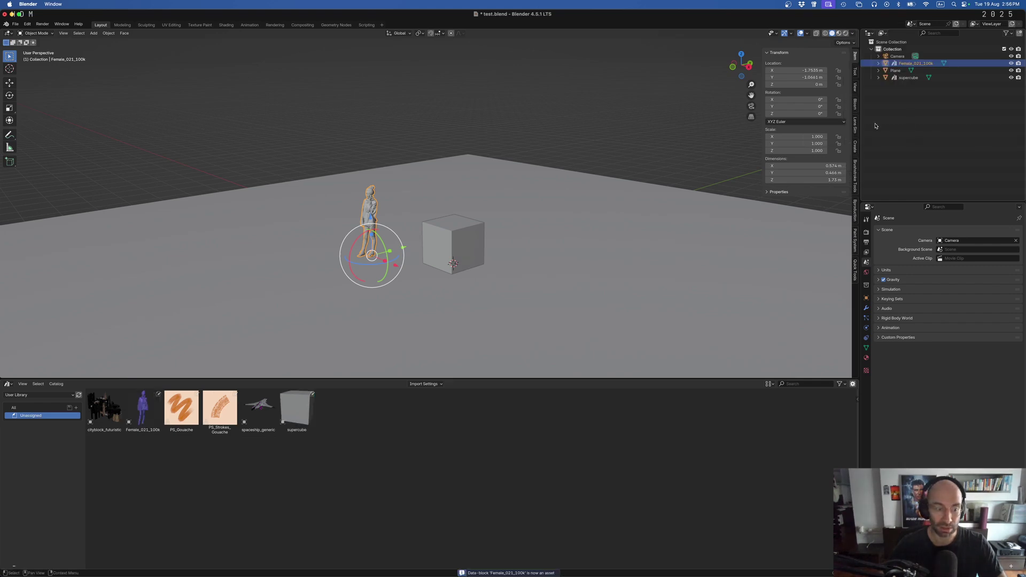
{"action": "left_click", "coordinate": [144, 411]}
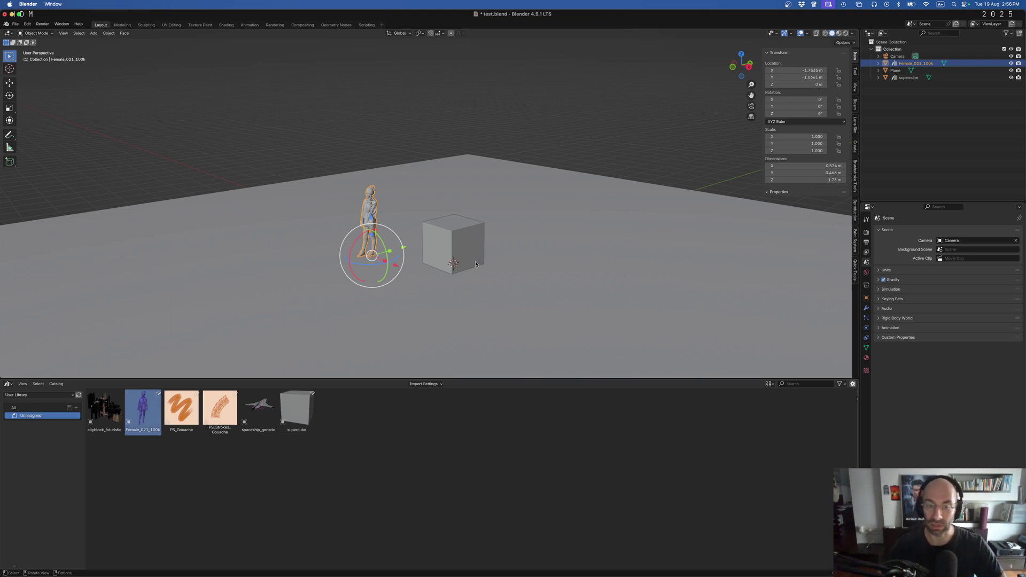
{"action": "left_click", "coordinate": [899, 57]}
{"action": "right_click", "coordinate": [898, 59]}
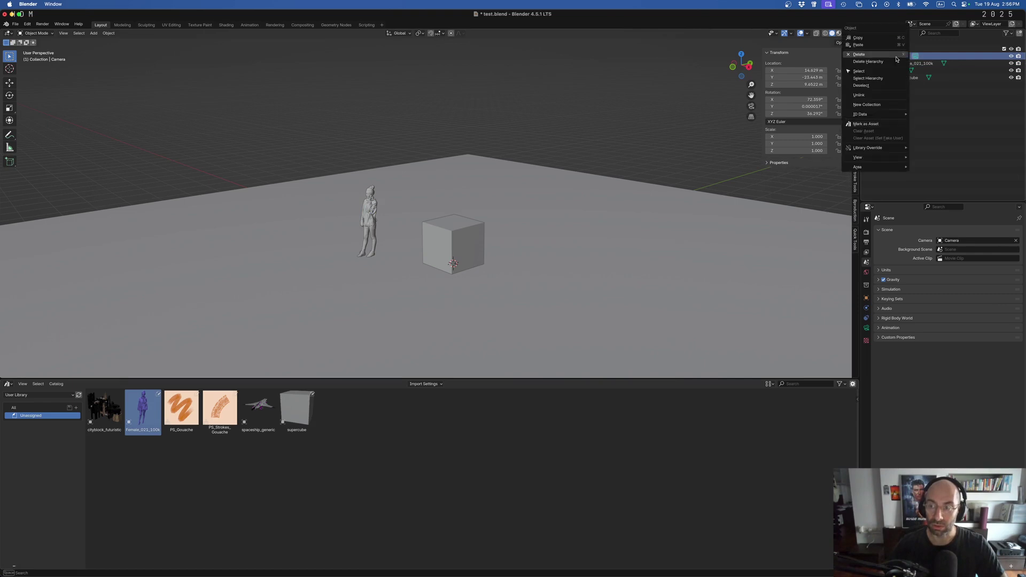
{"action": "left_click", "coordinate": [870, 124]}
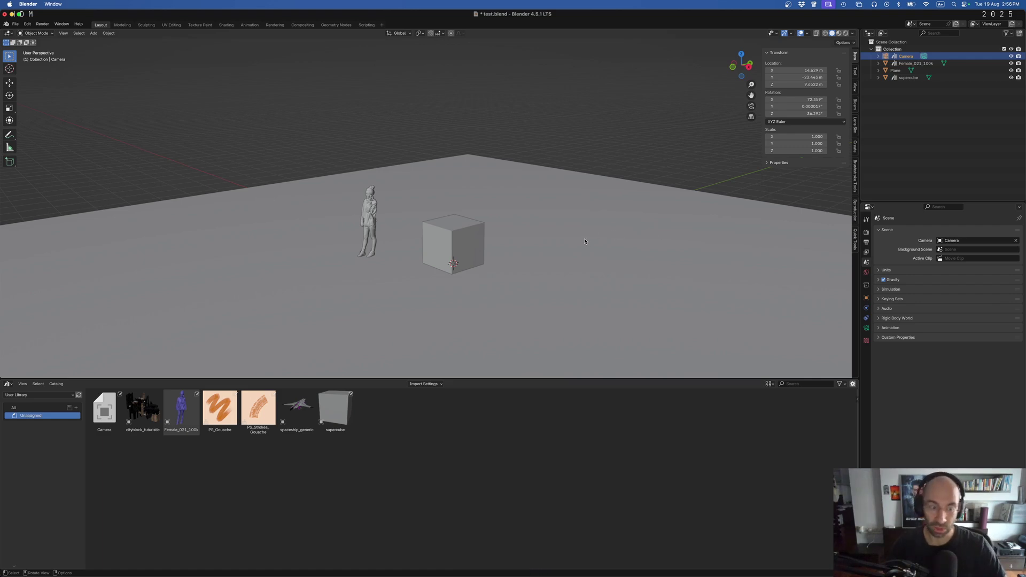
Expand the figure's mesh in the Outliner and mark its defaultMat material as an asset.
{"action": "left_click", "coordinate": [366, 211]}
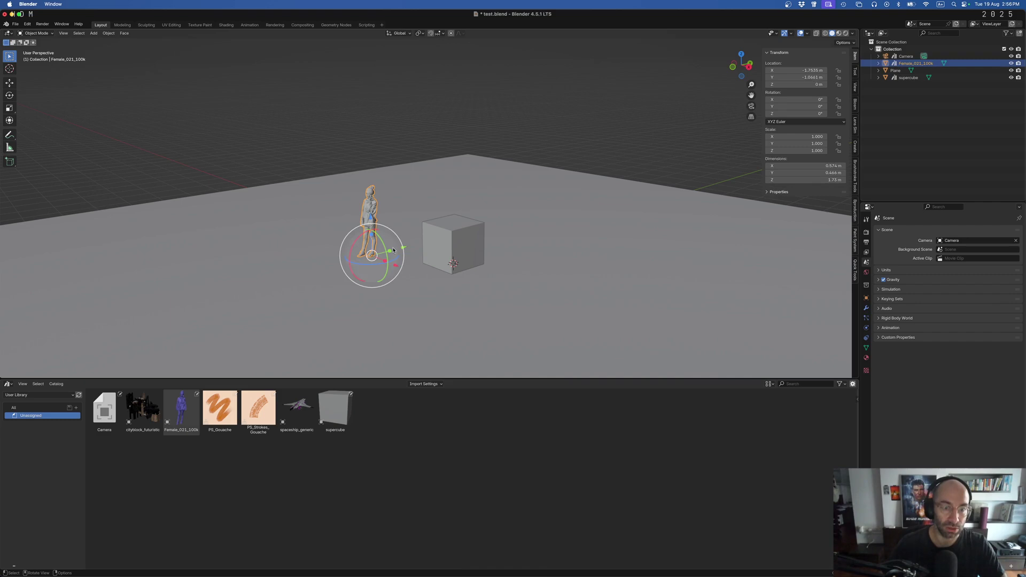
{"action": "left_click", "coordinate": [878, 63]}
{"action": "left_click", "coordinate": [886, 71]}
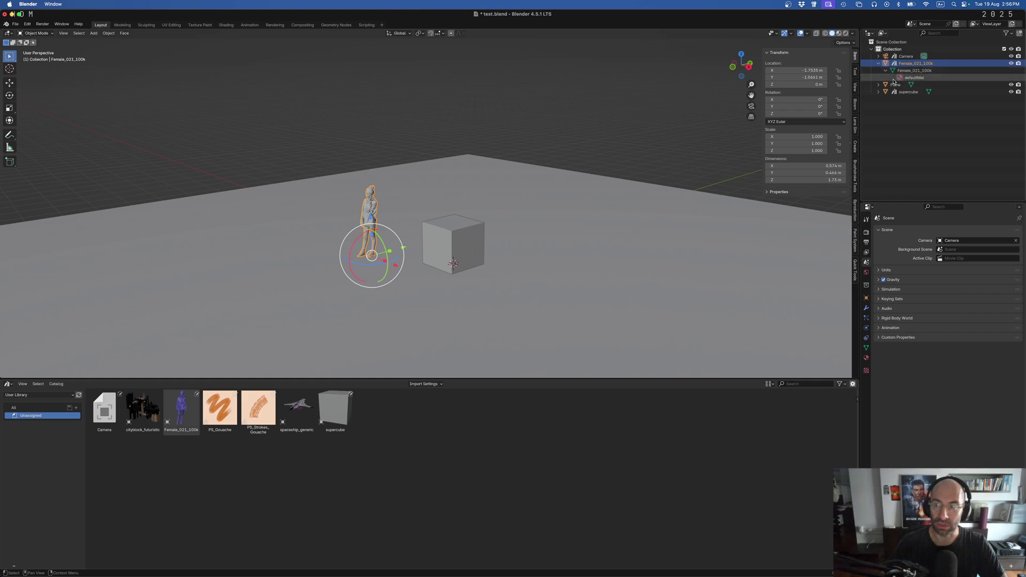
{"action": "left_click", "coordinate": [914, 78]}
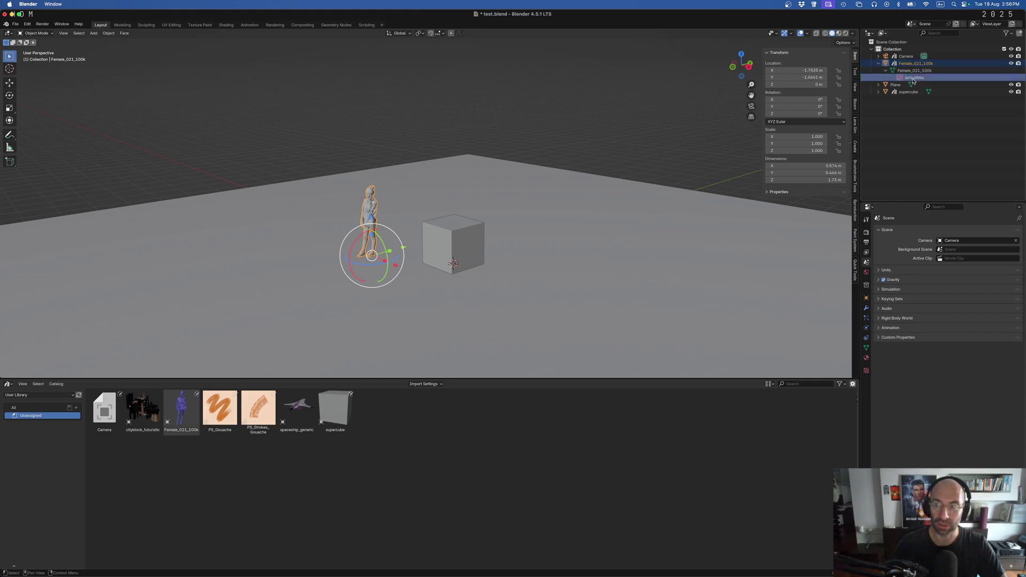
{"action": "right_click", "coordinate": [914, 79]}
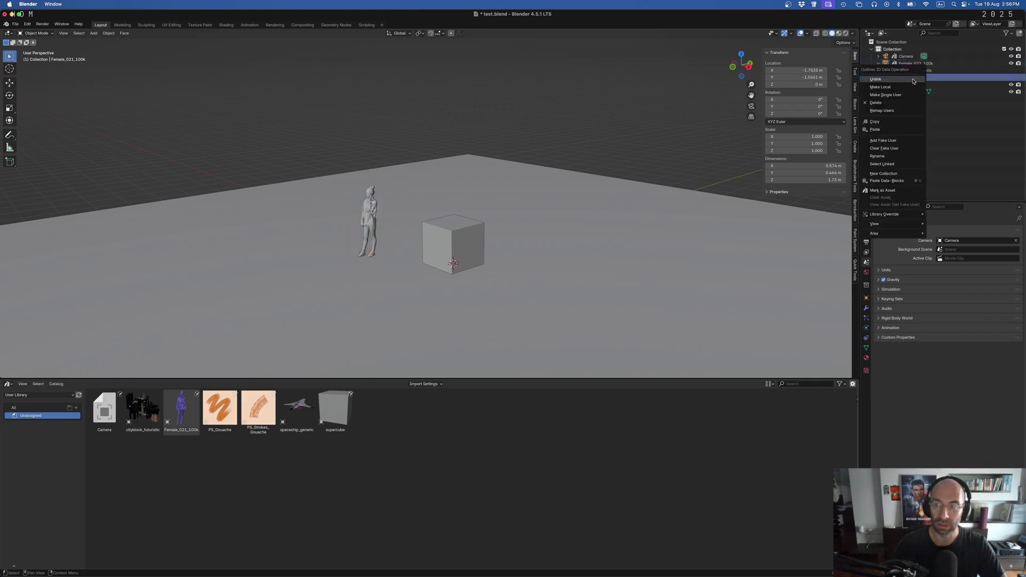
{"action": "left_click", "coordinate": [883, 191]}
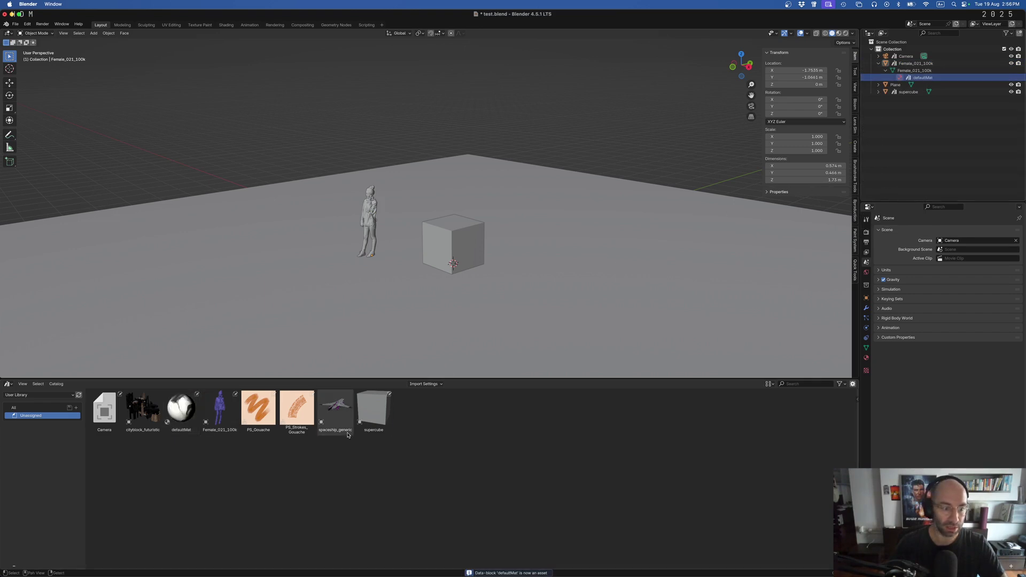
Browse the defaultMat, Female_021_100k and supercube asset thumbnails in the library.
{"action": "left_click", "coordinate": [182, 409]}
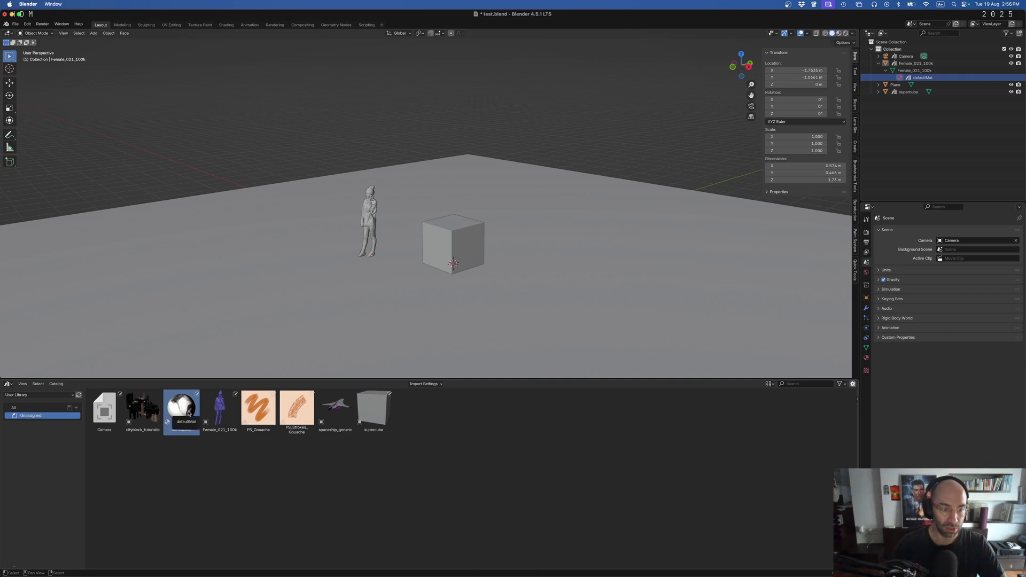
{"action": "left_click", "coordinate": [221, 408]}
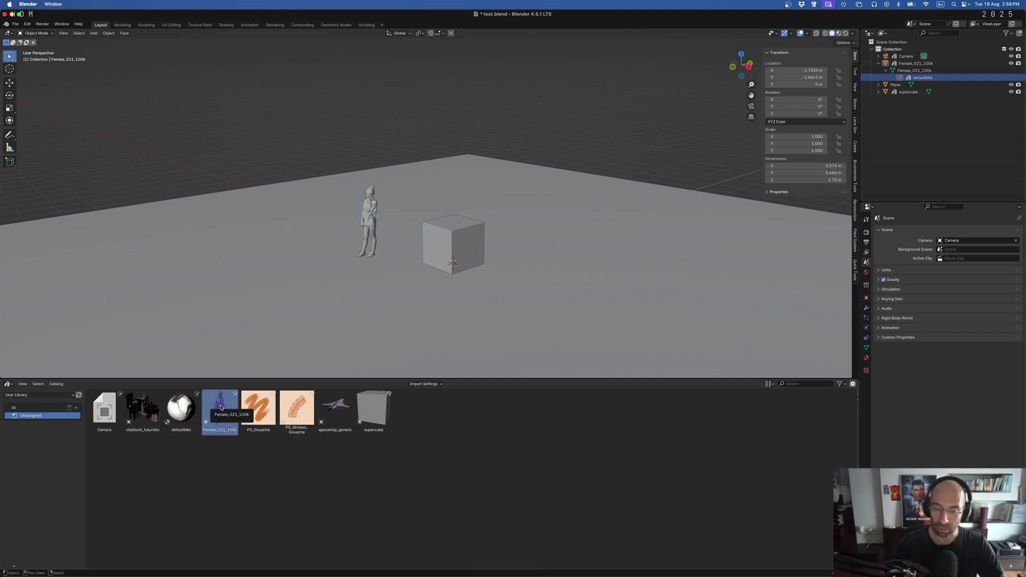
{"action": "left_click", "coordinate": [179, 411]}
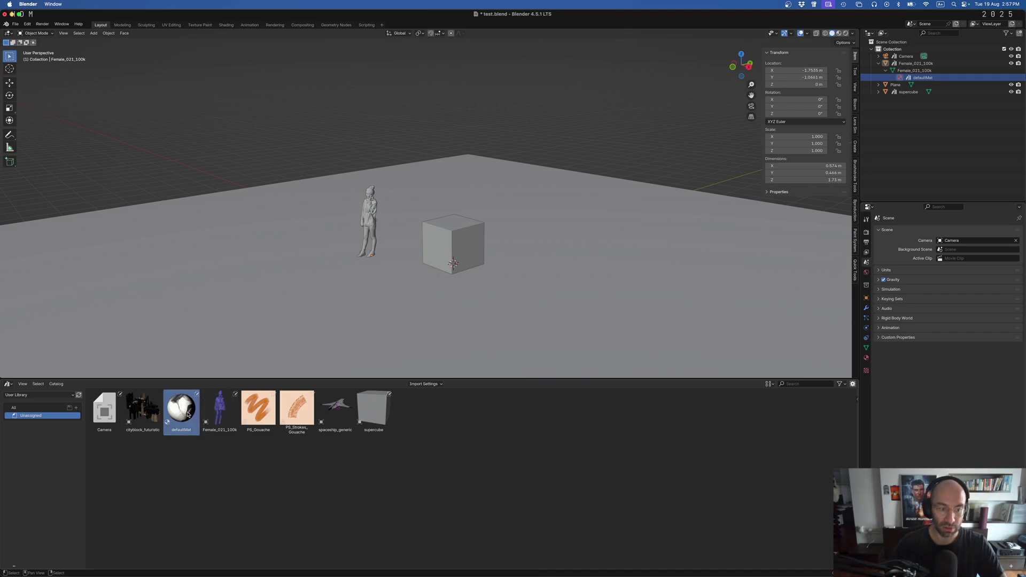
{"action": "left_click", "coordinate": [373, 409]}
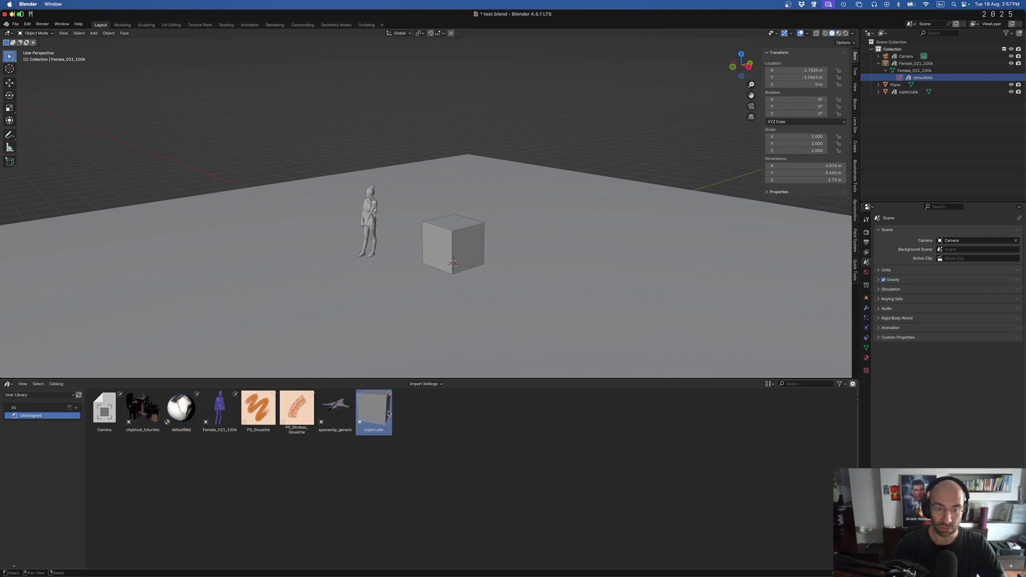
{"action": "middle_click_drag", "start_coordinate": [483, 319], "coordinate": [534, 312]}
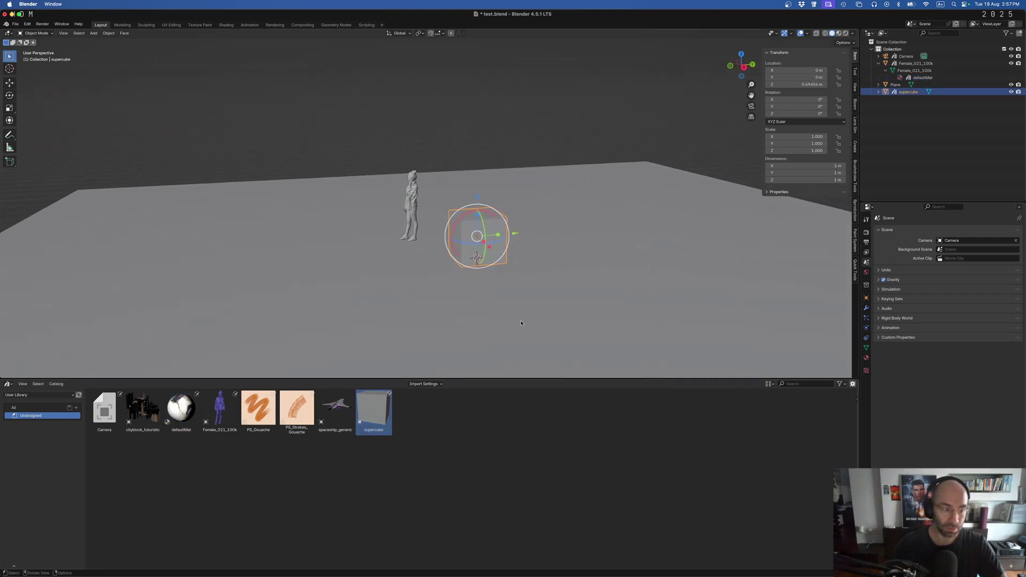
Create a new Geometry Nodes tree for supercube and add a Cone node.
{"action": "left_click", "coordinate": [8, 383]}
{"action": "left_click", "coordinate": [23, 427]}
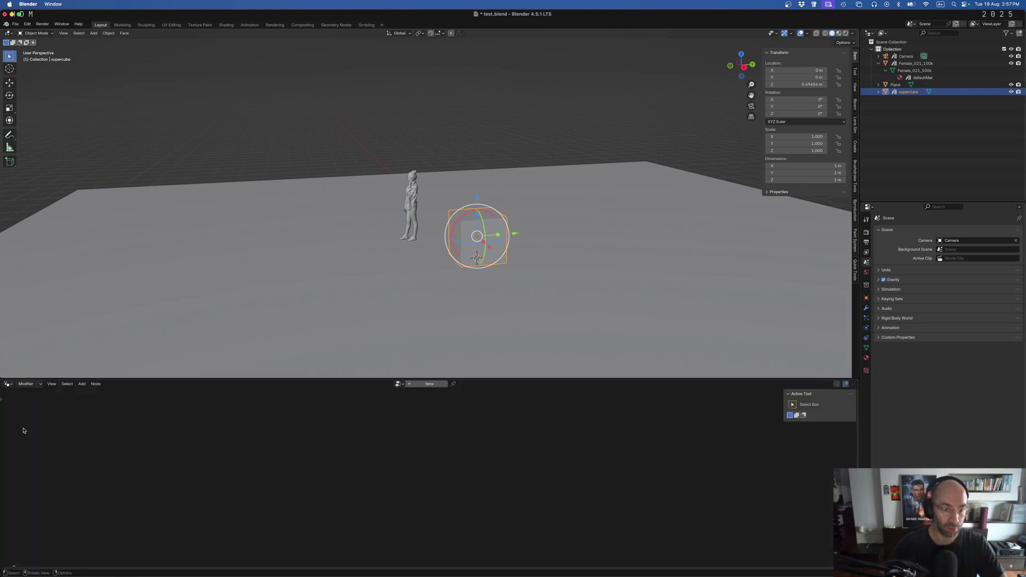
{"action": "left_click", "coordinate": [430, 384]}
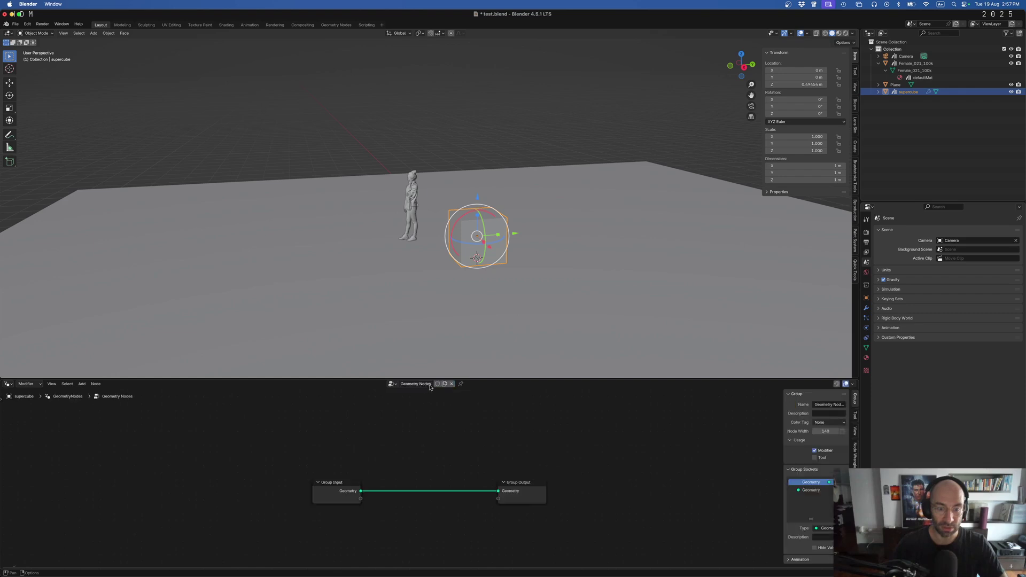
{"action": "left_click_drag", "start_coordinate": [344, 485], "coordinate": [264, 454]}
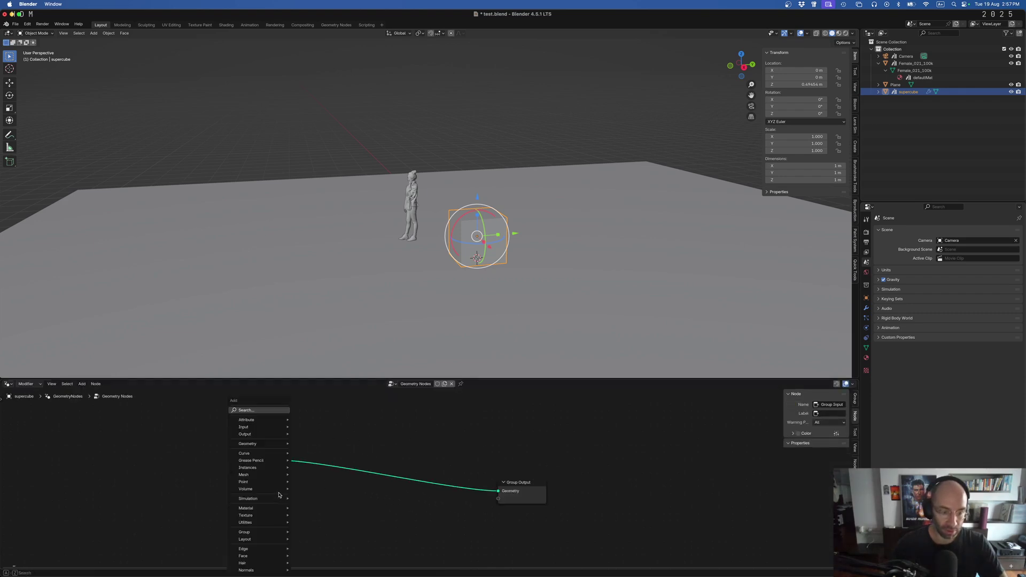
{"action": "mouse_move", "coordinate": [260, 541]}
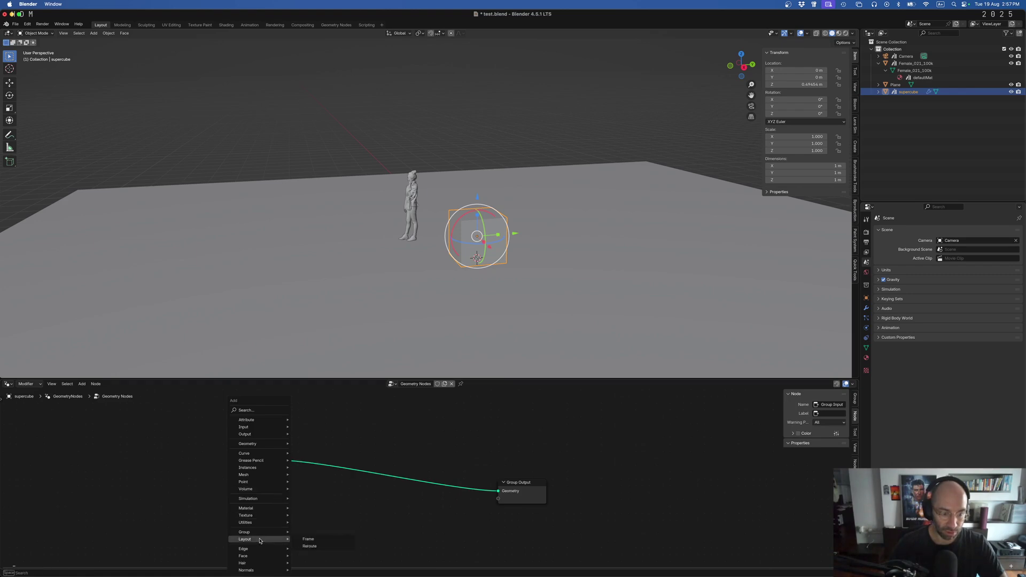
{"action": "mouse_move", "coordinate": [278, 475]}
{"action": "mouse_move", "coordinate": [331, 506]}
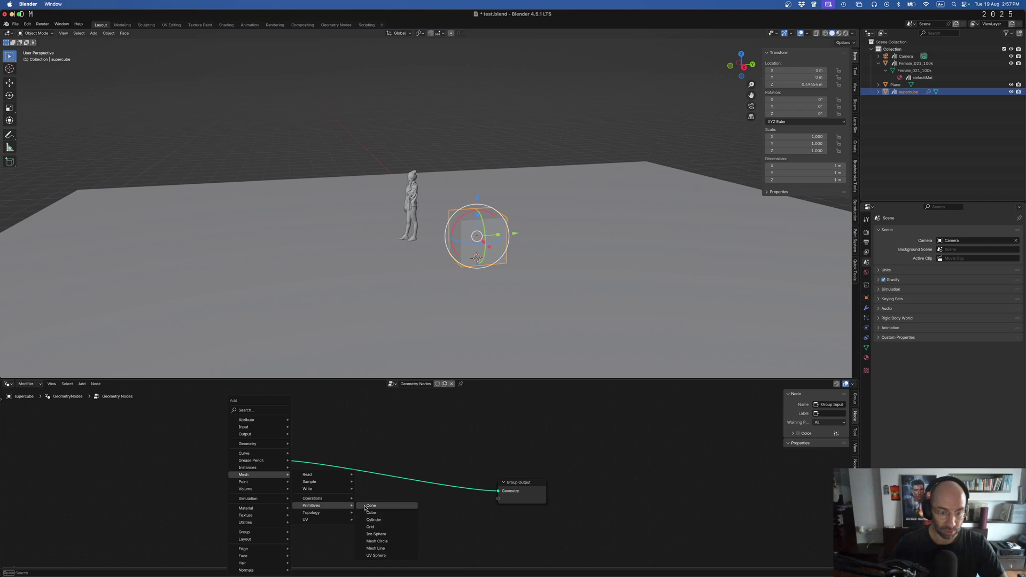
{"action": "left_click", "coordinate": [364, 506]}
{"action": "left_click", "coordinate": [245, 513]}
Insert Join Geometry on the input-output link, feed the Cone mesh into it, and save.
{"action": "key", "text": "shift+a"}
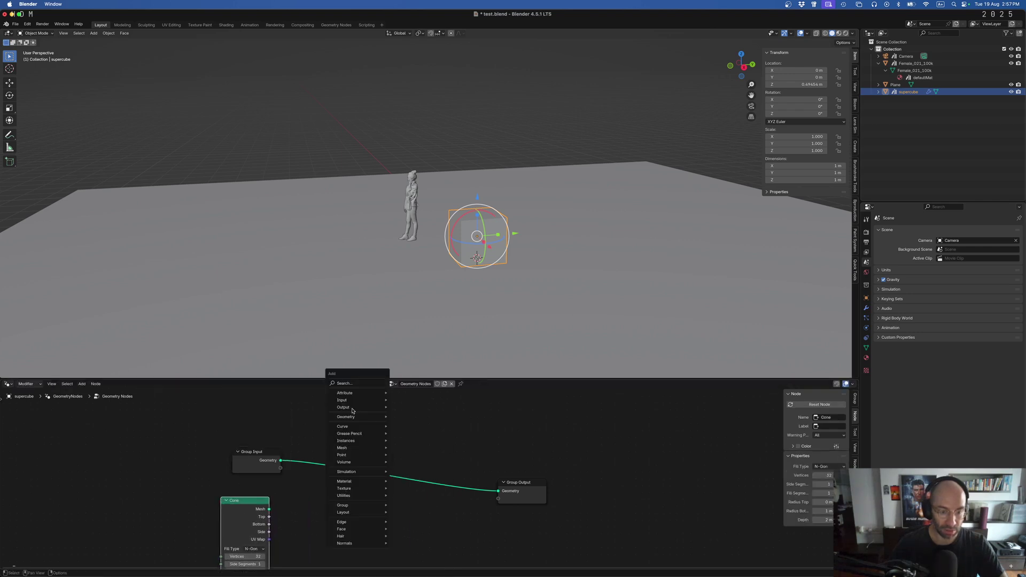
{"action": "type", "text": "join"}
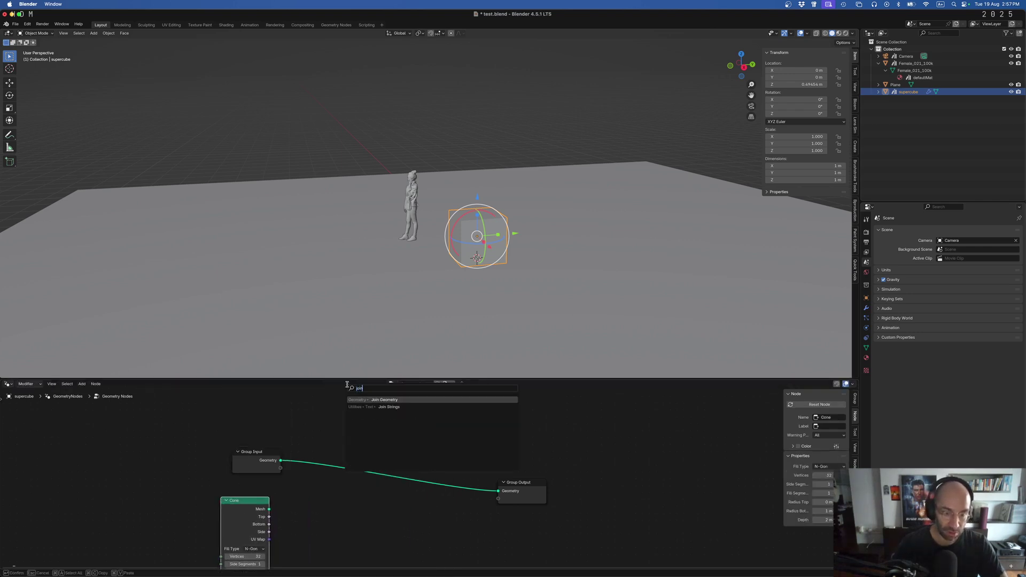
{"action": "key", "text": "Return"}
{"action": "left_click", "coordinate": [379, 471]}
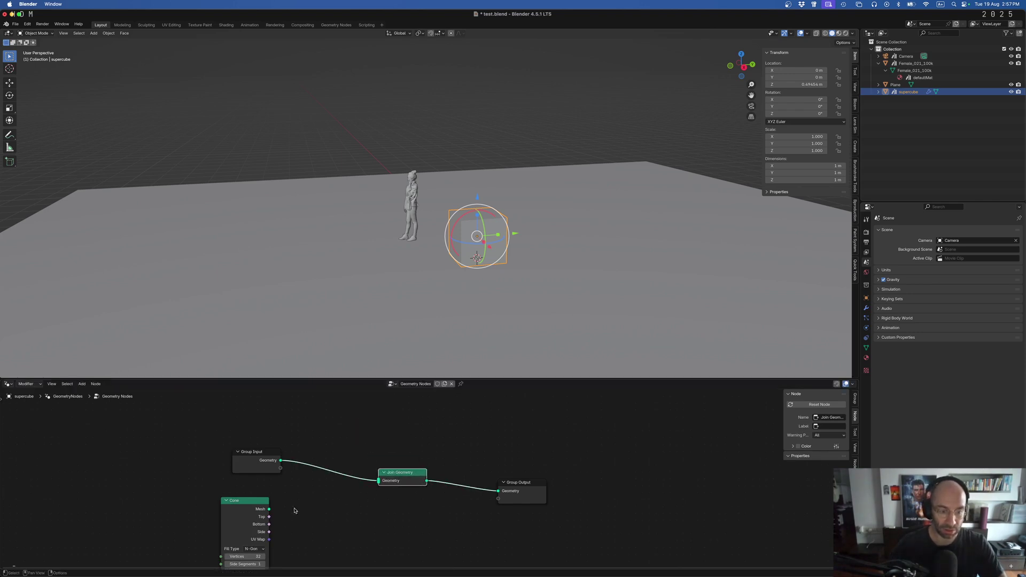
{"action": "left_click_drag", "start_coordinate": [269, 509], "coordinate": [379, 481]}
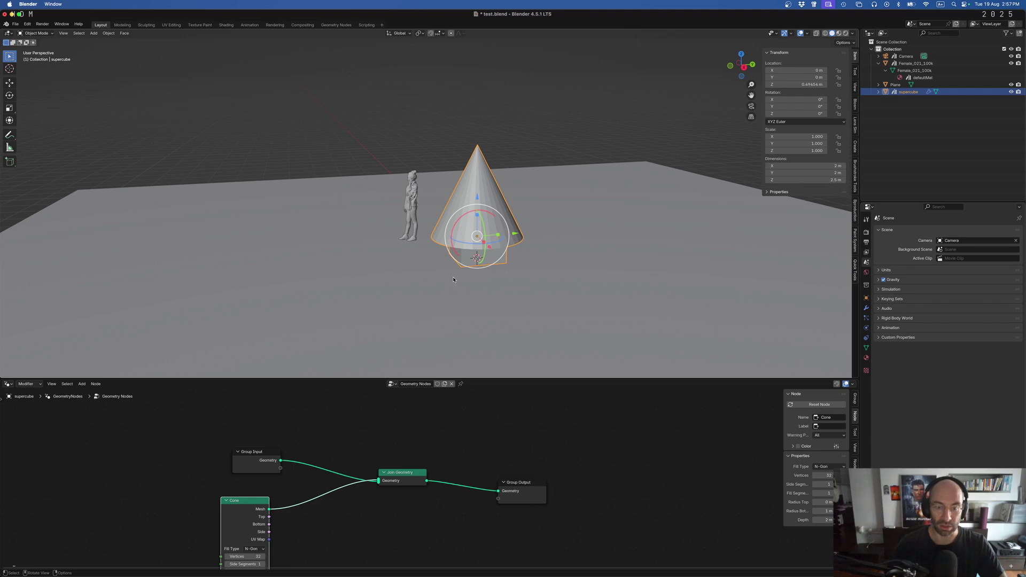
{"action": "key", "text": "ctrl"}
{"action": "key", "text": "ctrl+s"}
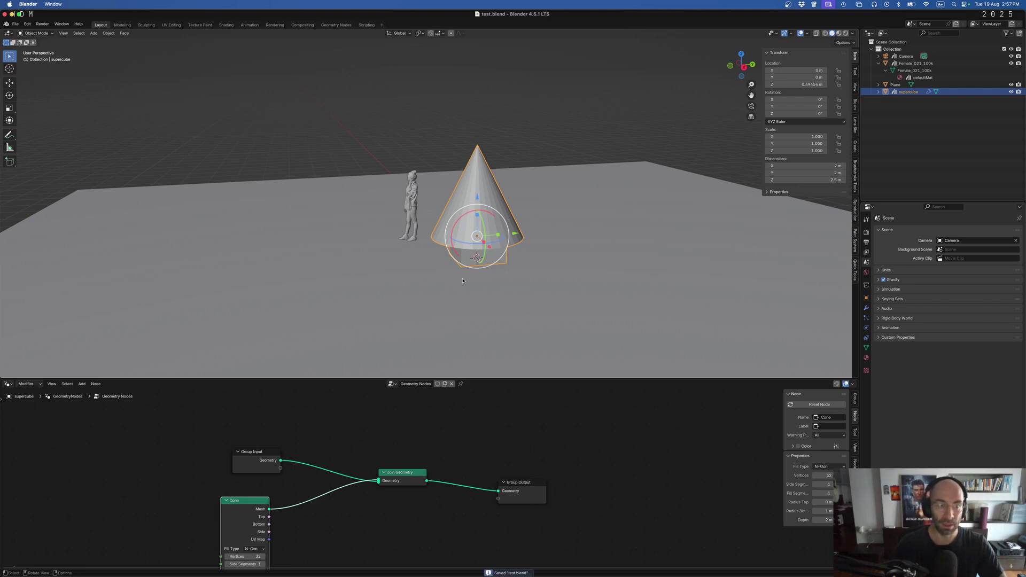
Switch the node editor back to the Asset Browser and orbit around the cone-topped supercube.
{"action": "left_click", "coordinate": [8, 384]}
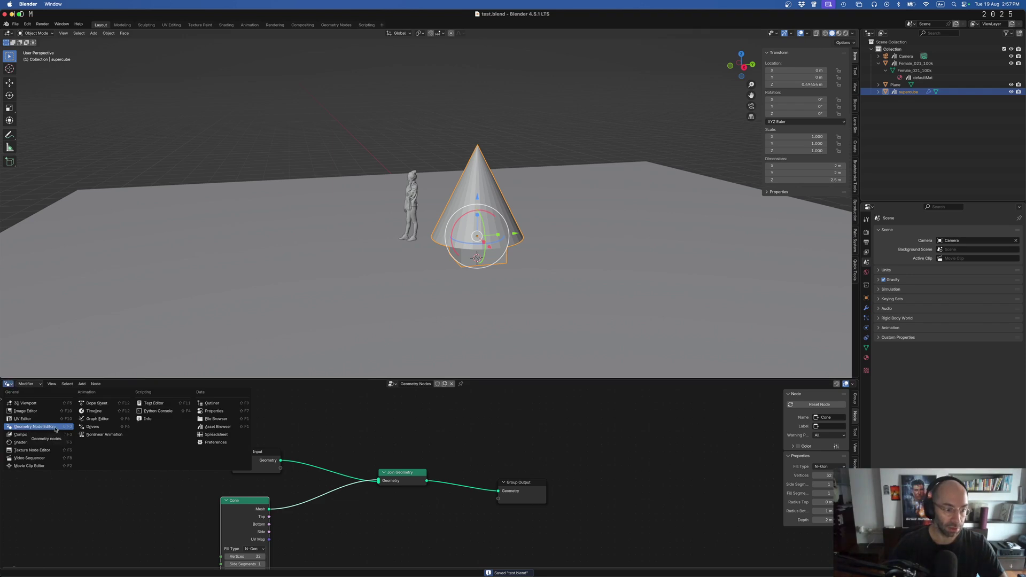
{"action": "left_click", "coordinate": [213, 427]}
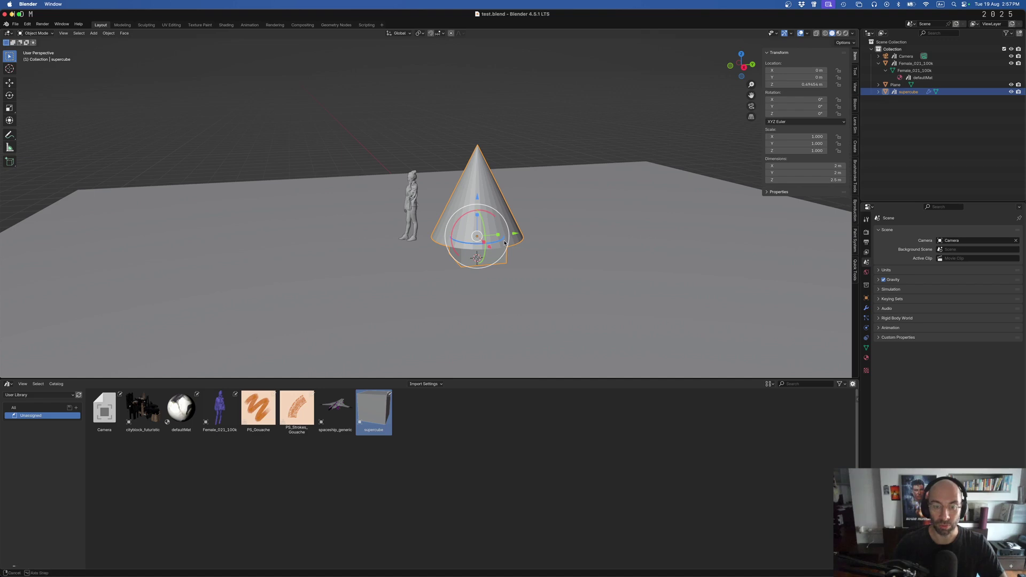
{"action": "middle_click_drag", "start_coordinate": [521, 238], "coordinate": [508, 226]}
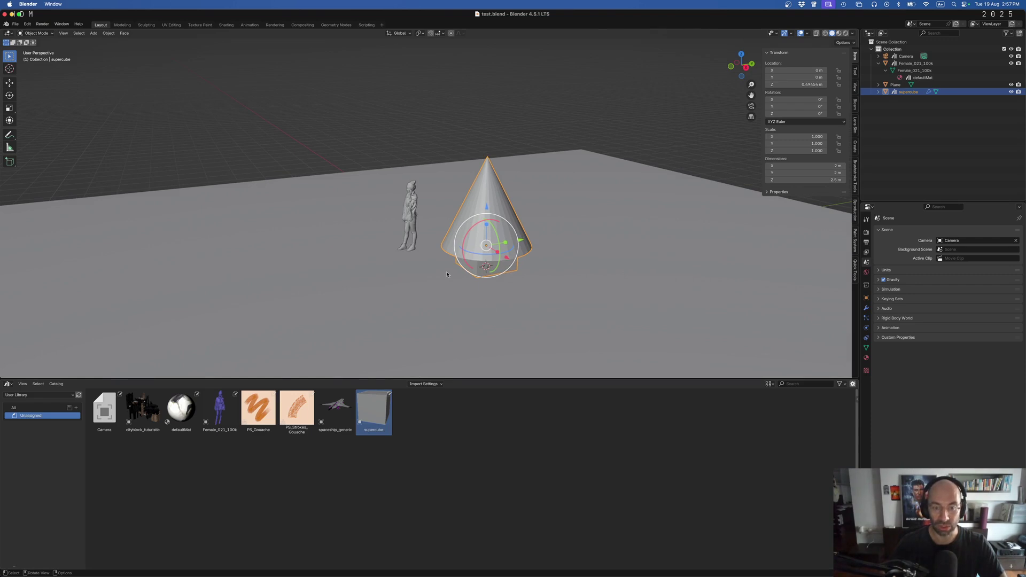
{"action": "middle_click_drag", "start_coordinate": [452, 275], "coordinate": [489, 275]}
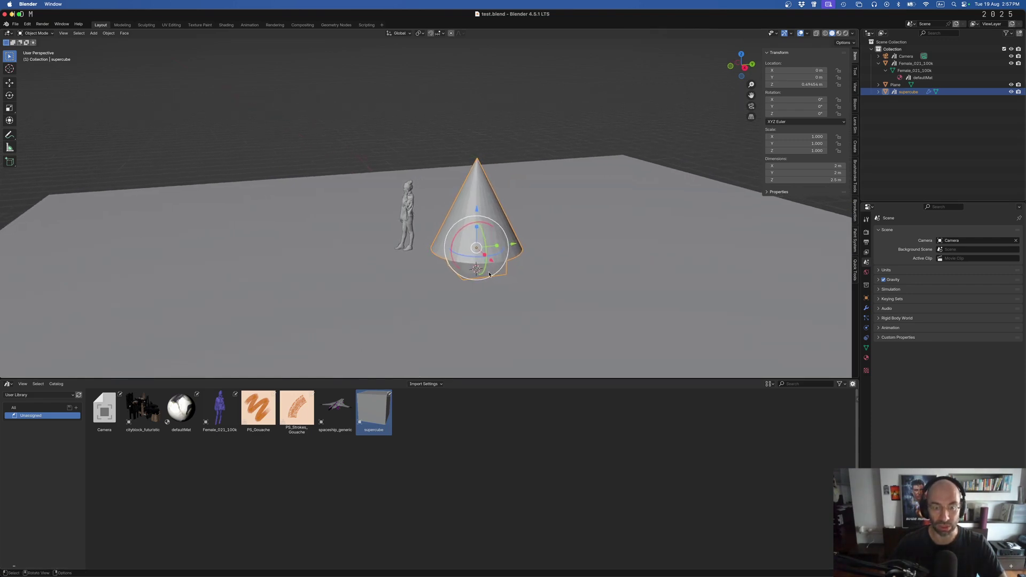
{"action": "middle_click_drag", "start_coordinate": [447, 303], "coordinate": [459, 286]}
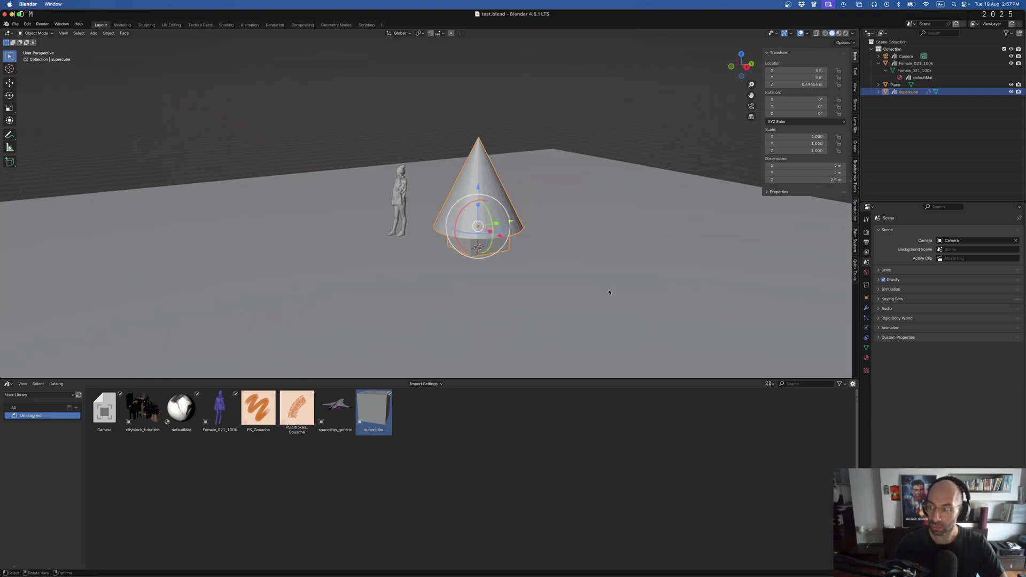
Mark the scene's Sky Texture World as an asset from the World properties.
{"action": "left_click", "coordinate": [866, 274]}
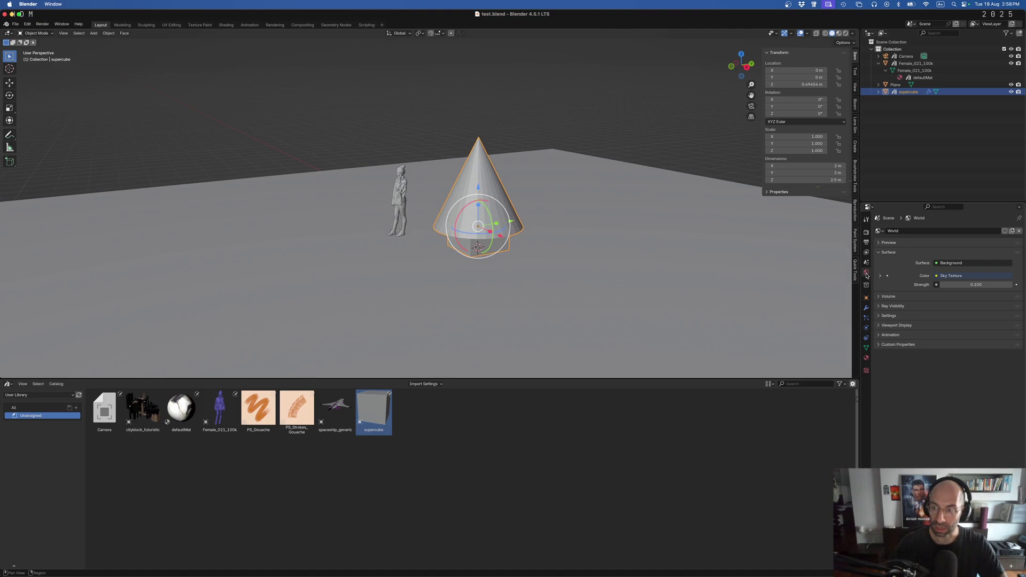
{"action": "right_click", "coordinate": [883, 234]}
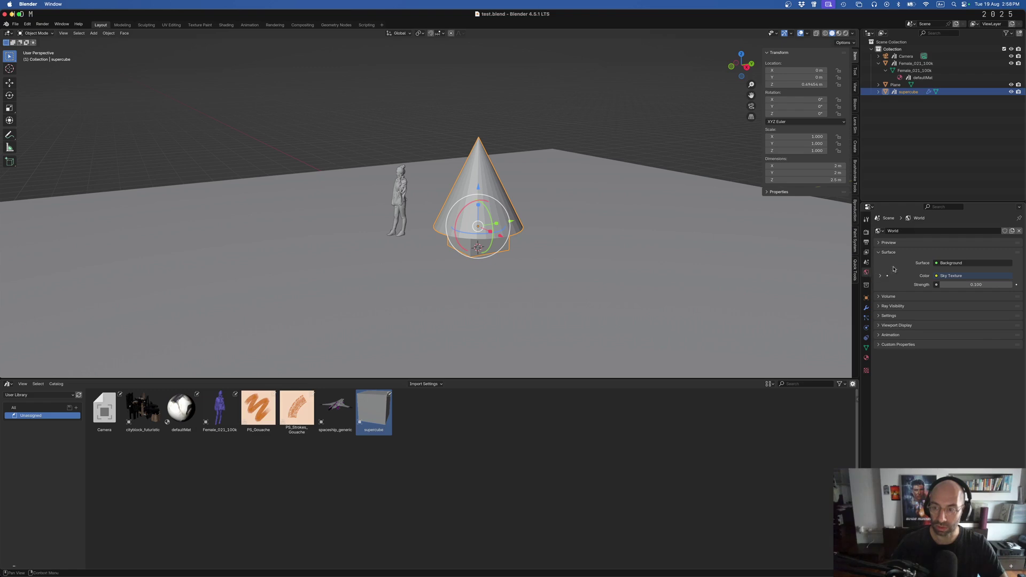
{"action": "right_click", "coordinate": [883, 235]}
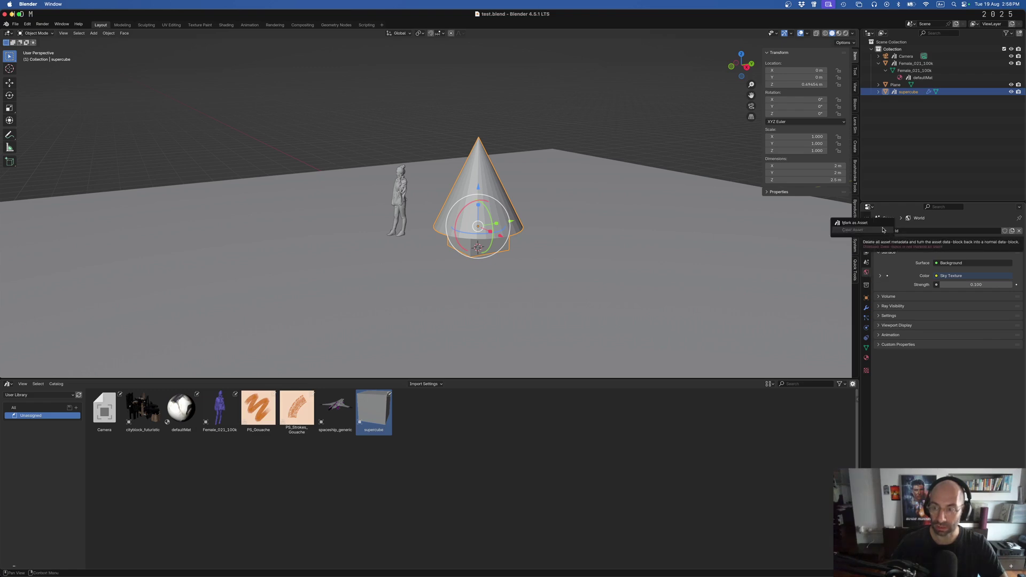
{"action": "left_click", "coordinate": [882, 224]}
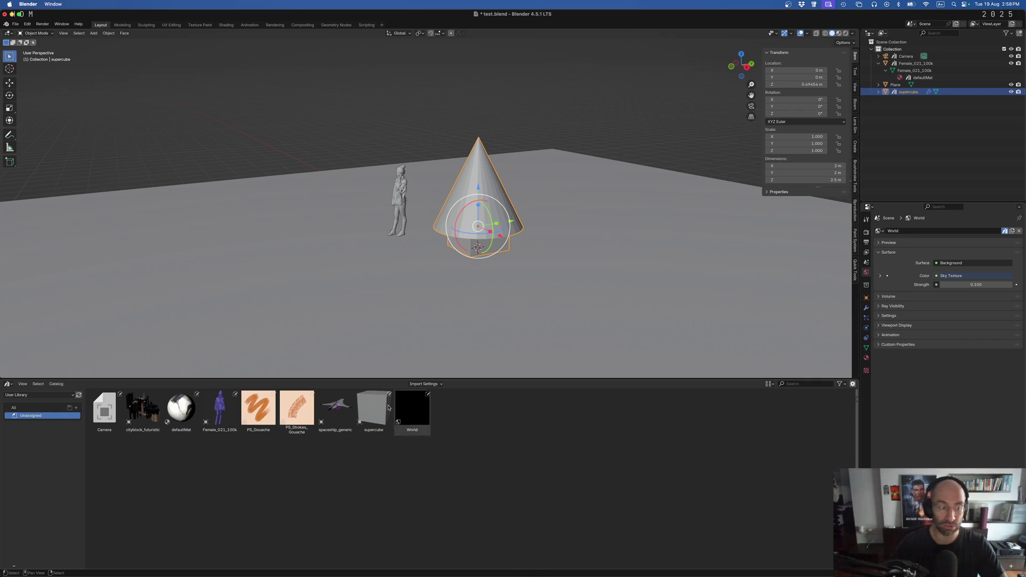
{"action": "left_click", "coordinate": [8, 384]}
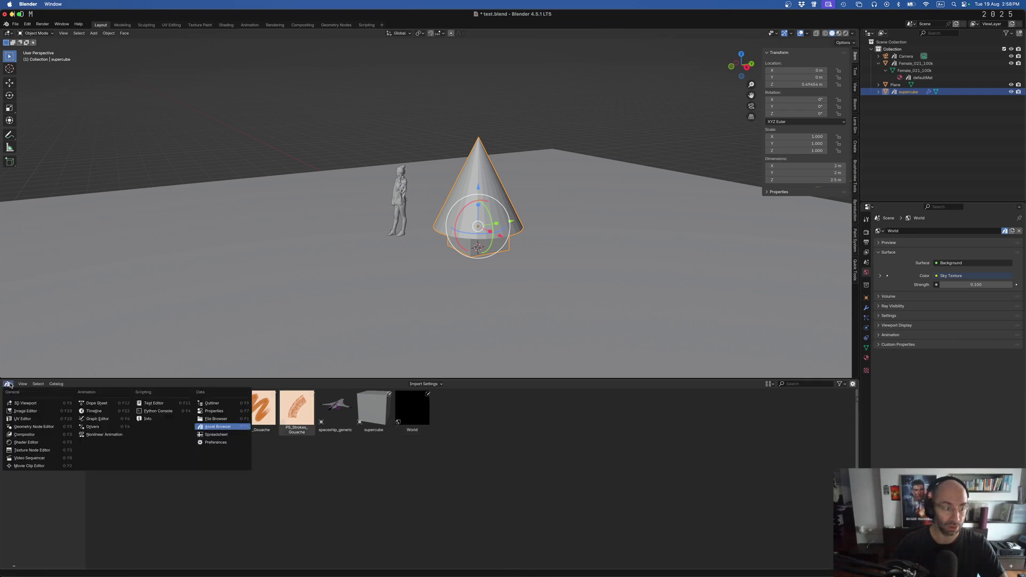
{"action": "left_click", "coordinate": [26, 443]}
{"action": "left_click", "coordinate": [31, 385]}
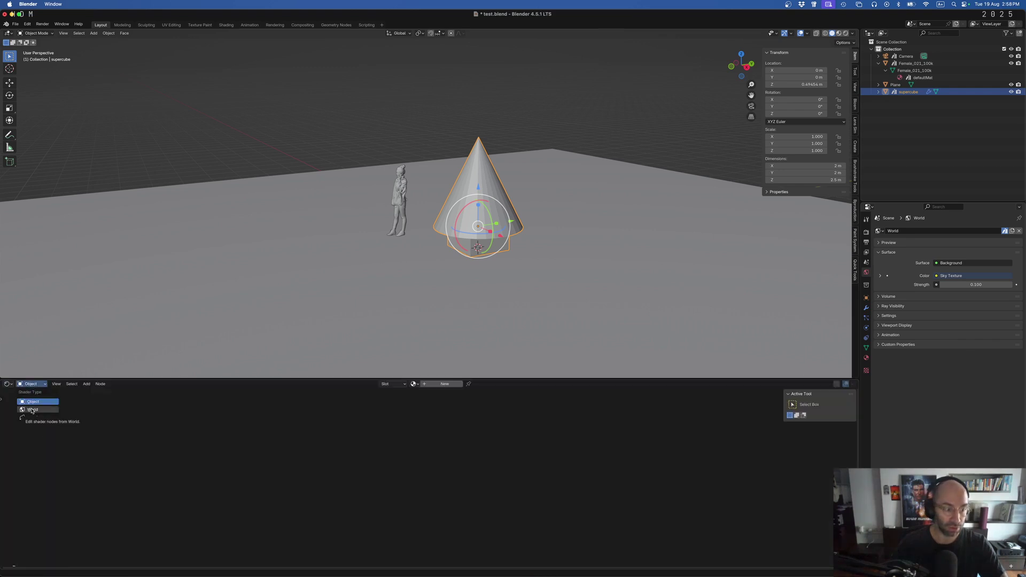
{"action": "left_click", "coordinate": [38, 409]}
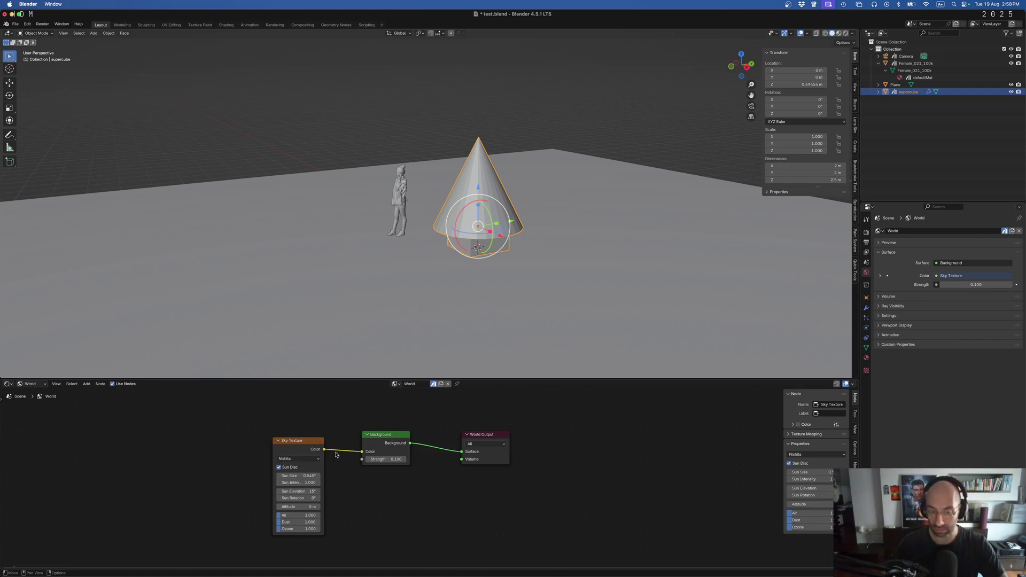
{"action": "left_click_drag", "start_coordinate": [303, 438], "coordinate": [325, 430]}
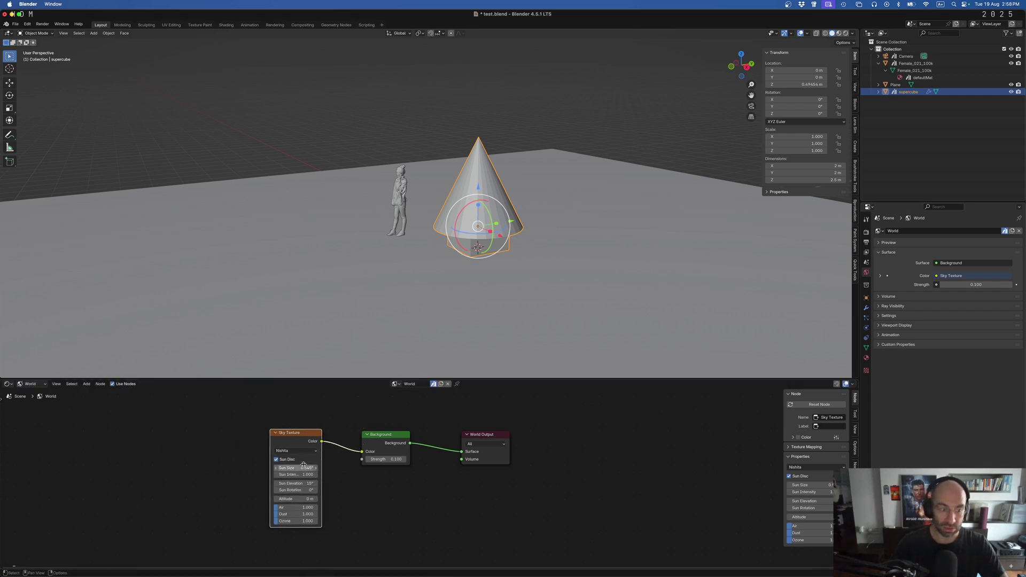
{"action": "left_click", "coordinate": [11, 385]}
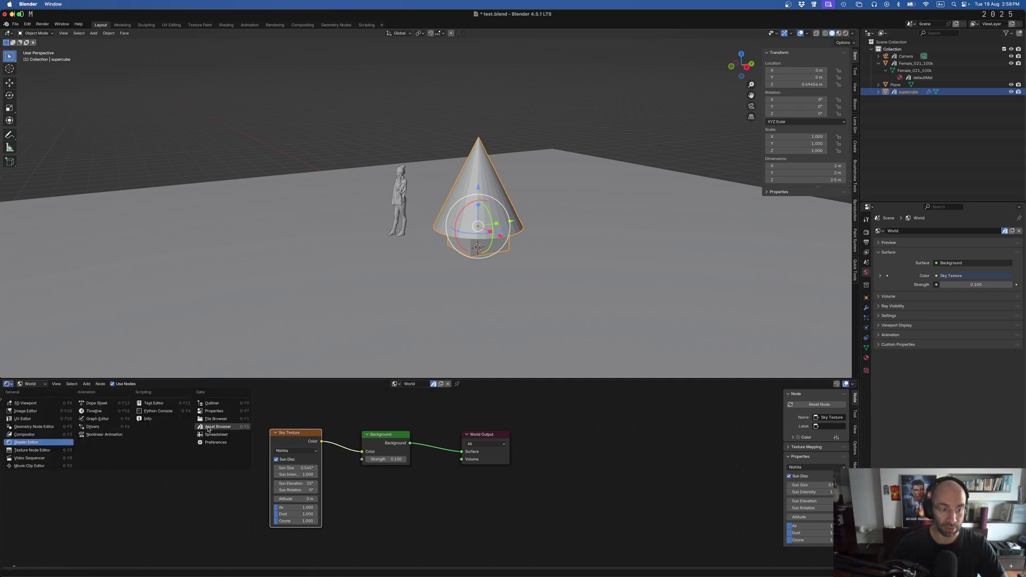
{"action": "left_click", "coordinate": [235, 428]}
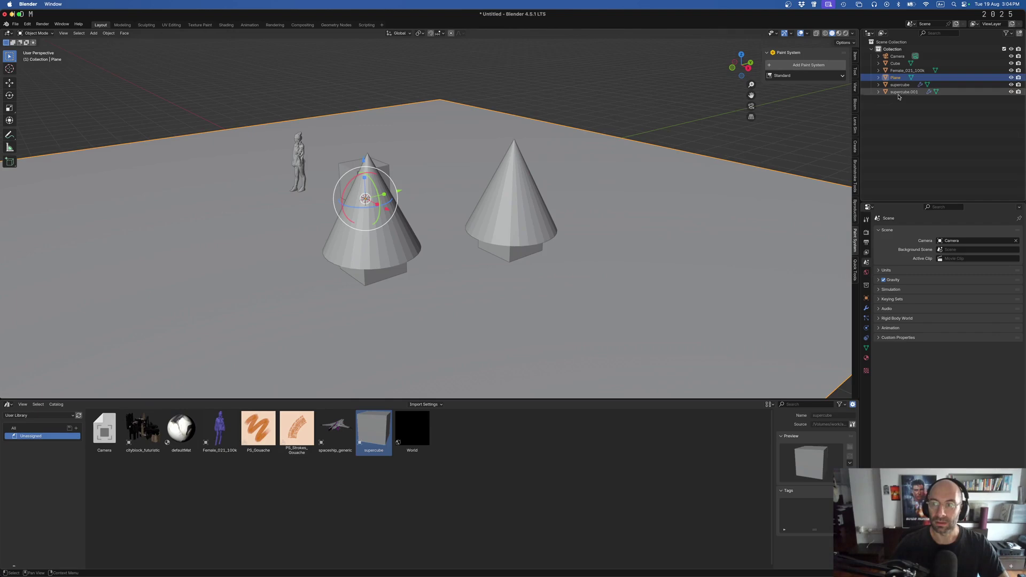
Mark the Collection containing the cones, Plane and objects as an asset, then save test.blend.
{"action": "left_click", "coordinate": [900, 93]}
{"action": "left_click", "coordinate": [898, 85]}
{"action": "left_click", "coordinate": [895, 78]}
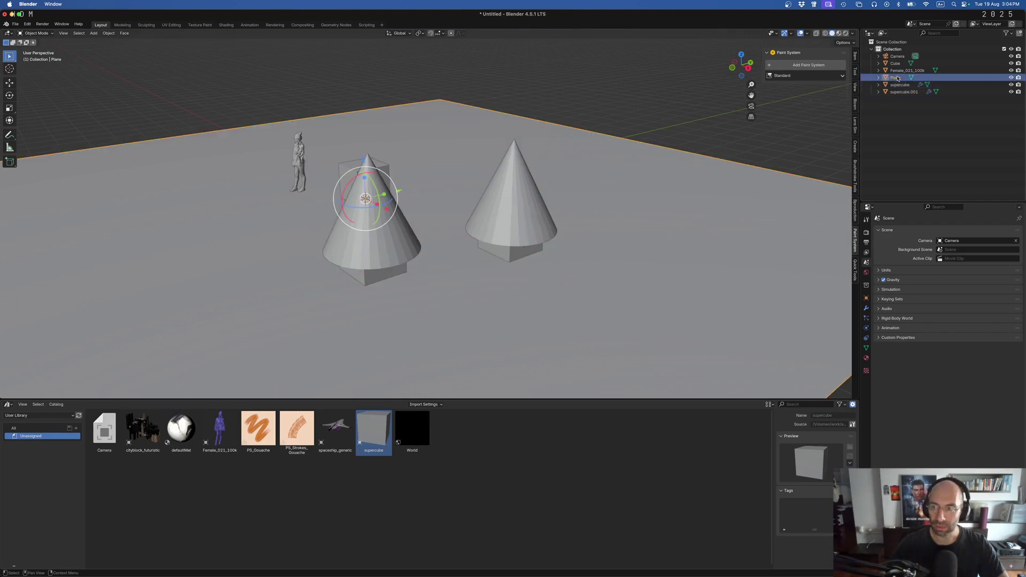
{"action": "left_click", "coordinate": [893, 49]}
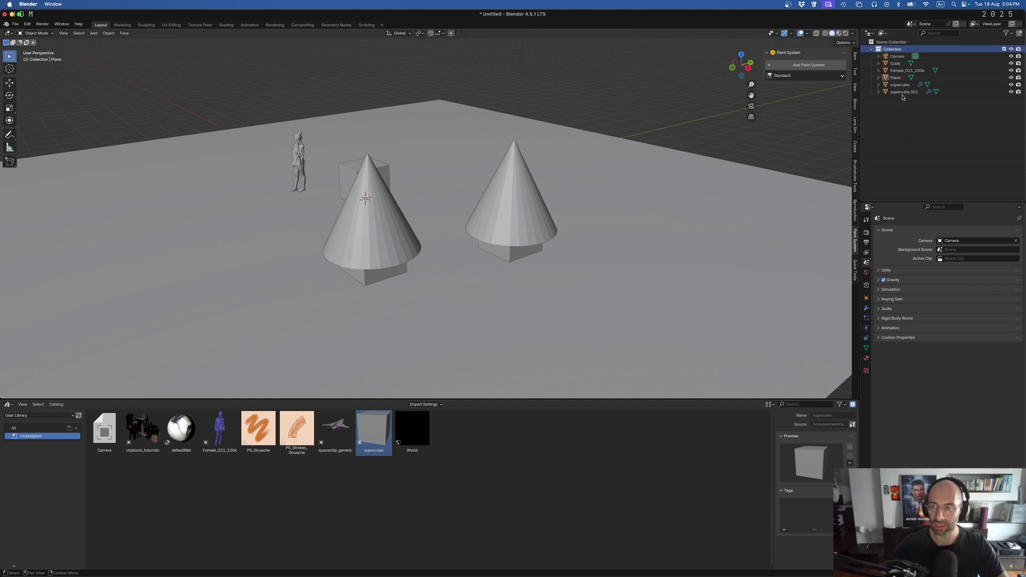
{"action": "right_click", "coordinate": [895, 52]}
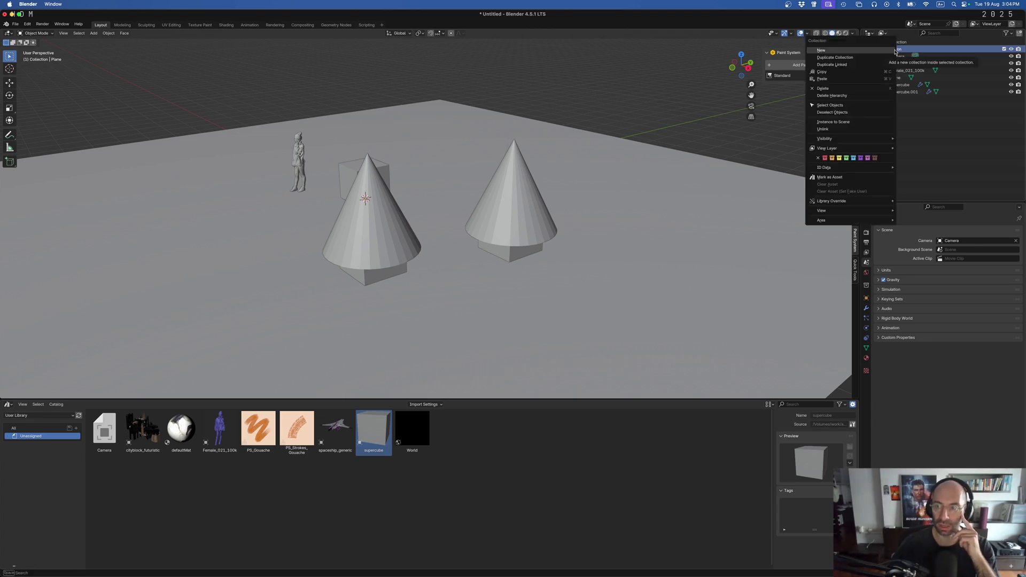
{"action": "left_click", "coordinate": [862, 180]}
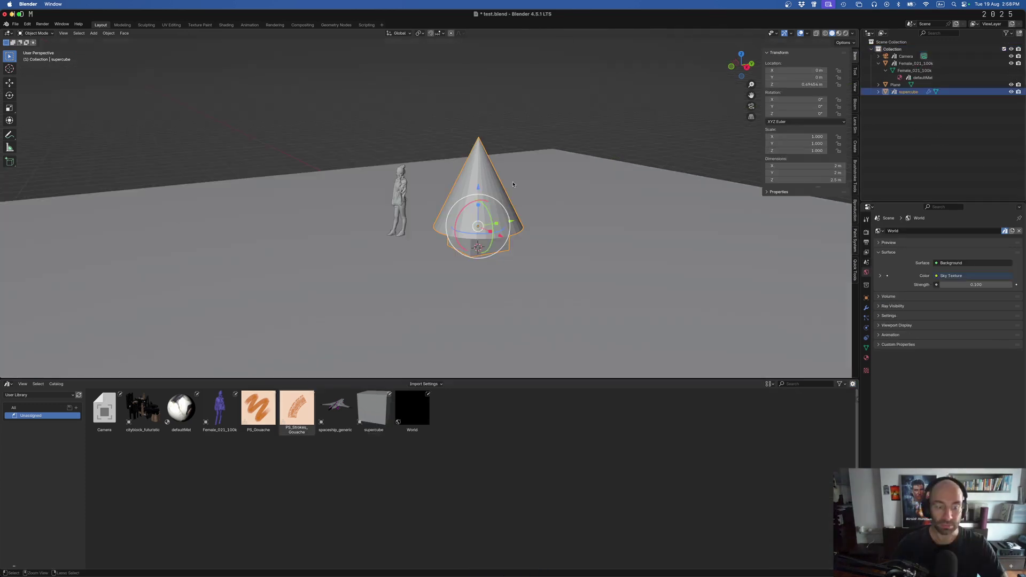
{"action": "key", "text": "super+s"}
Select the Female_021_100k asset and open the N sidebar showing its name, source and preview.
{"action": "left_click", "coordinate": [226, 419]}
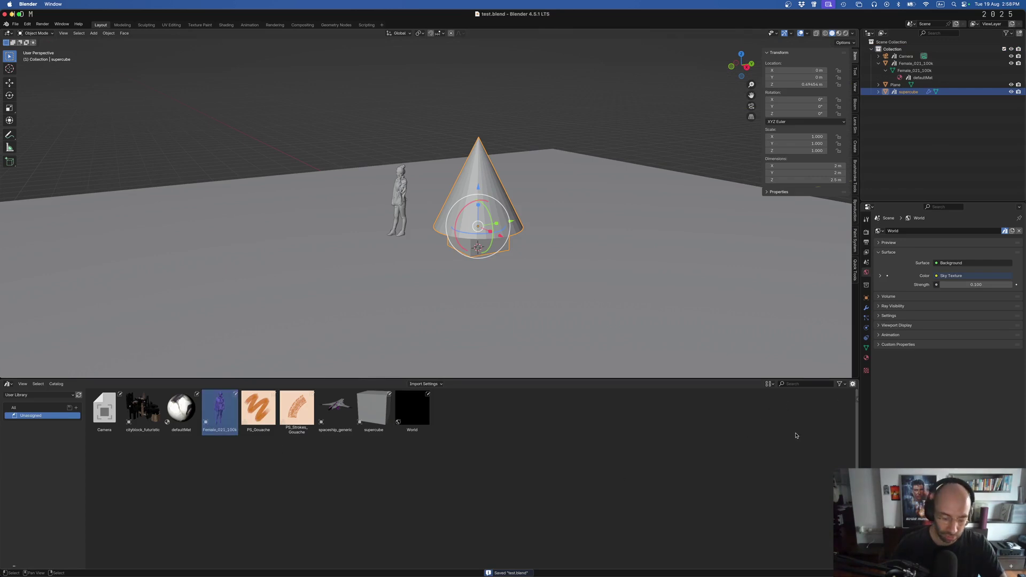
{"action": "left_click", "coordinate": [617, 432]}
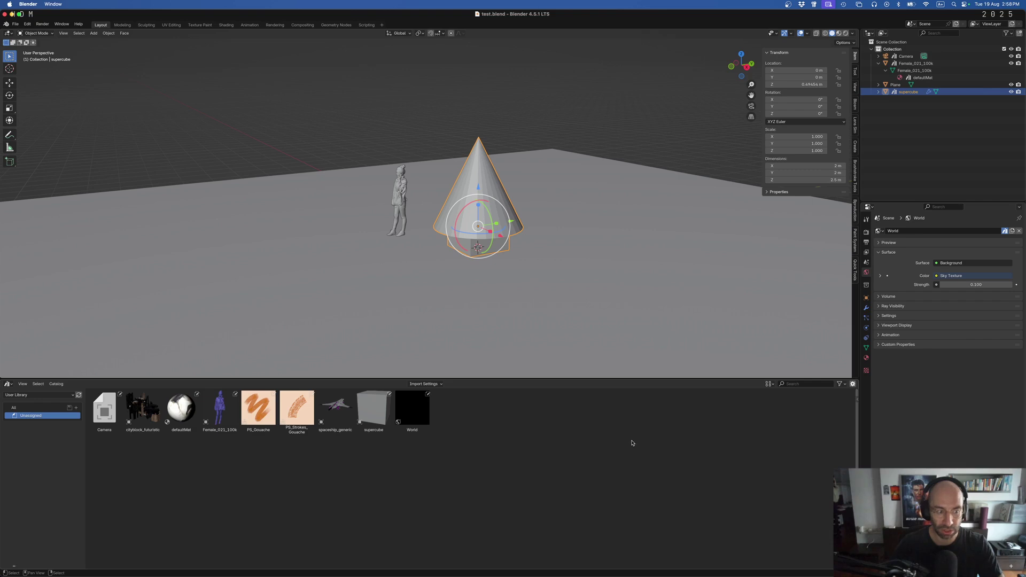
{"action": "key", "text": "n"}
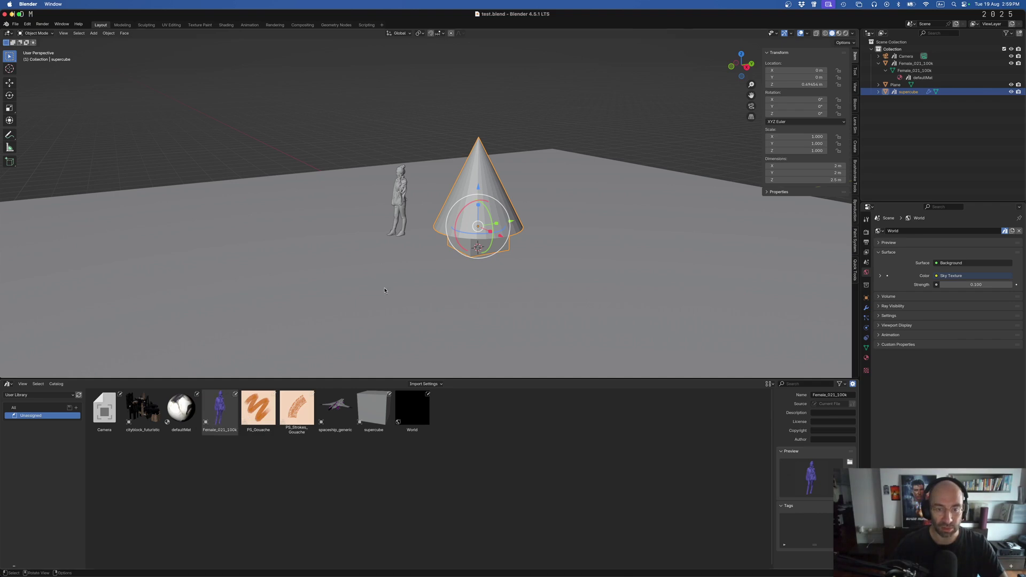
Orbit around the figure and cone, preview rendered shading, return to solid and recentre the cone.
{"action": "middle_click_drag", "start_coordinate": [401, 235], "coordinate": [415, 255]}
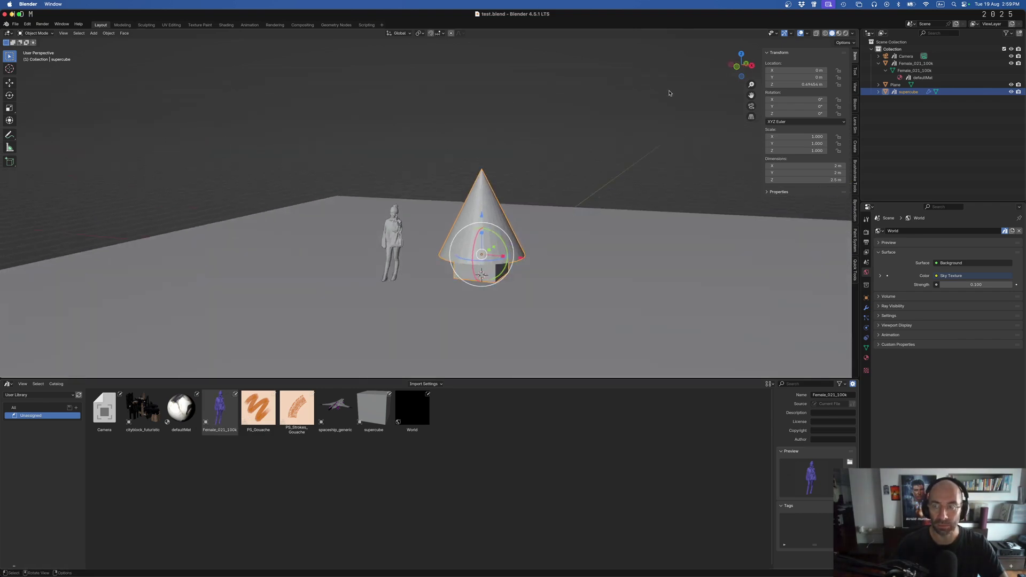
{"action": "left_click", "coordinate": [846, 33]}
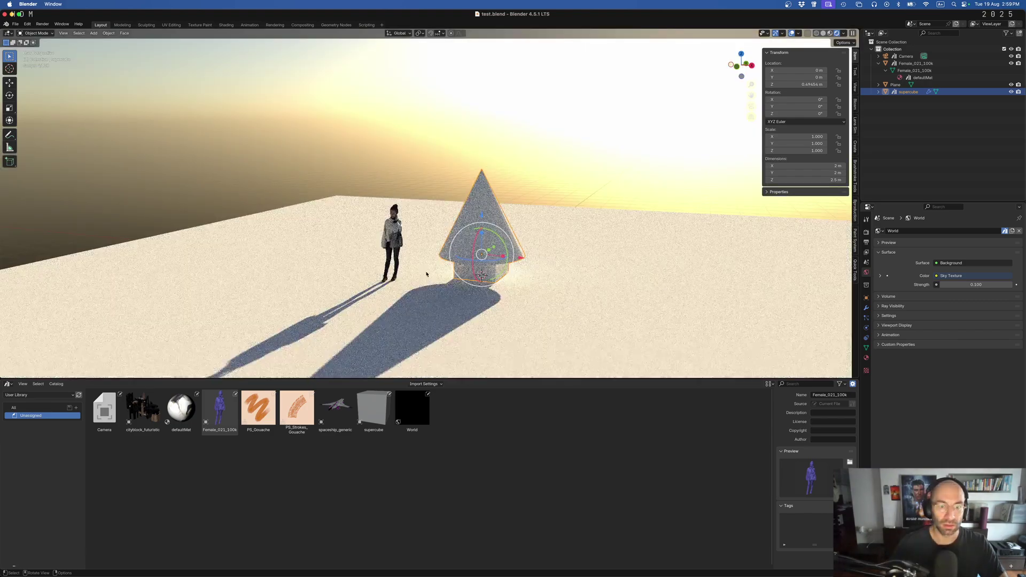
{"action": "middle_click_drag", "start_coordinate": [460, 240], "coordinate": [422, 247]}
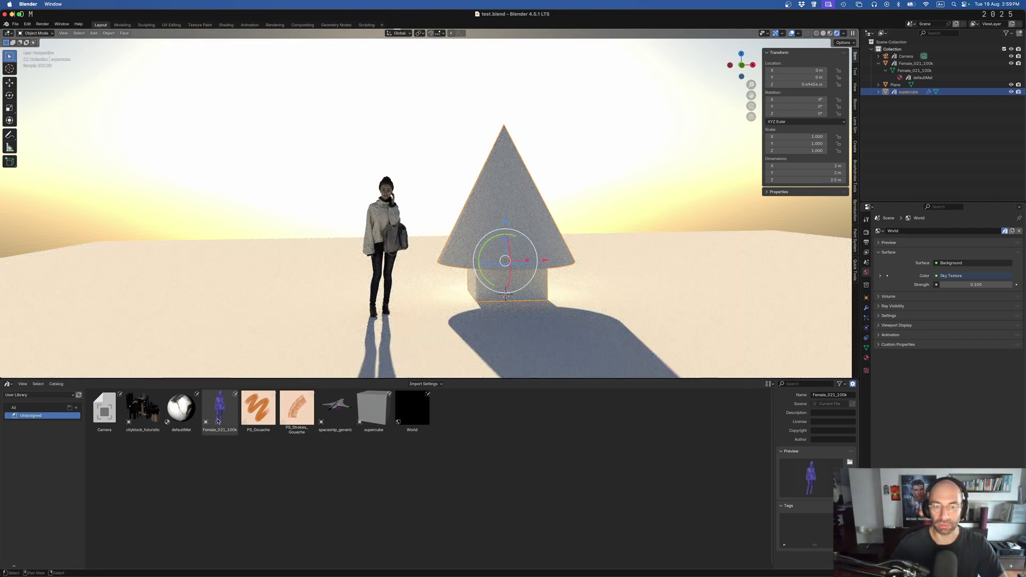
{"action": "key", "text": "g"}
{"action": "middle_click_drag", "start_coordinate": [447, 287], "coordinate": [616, 270]}
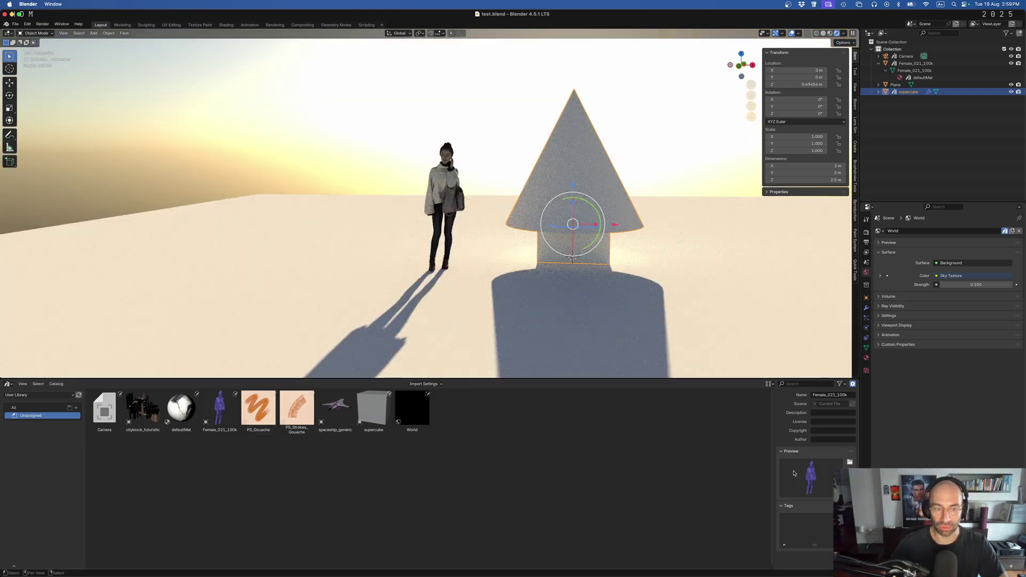
{"action": "middle_click_drag", "start_coordinate": [417, 229], "coordinate": [434, 281]}
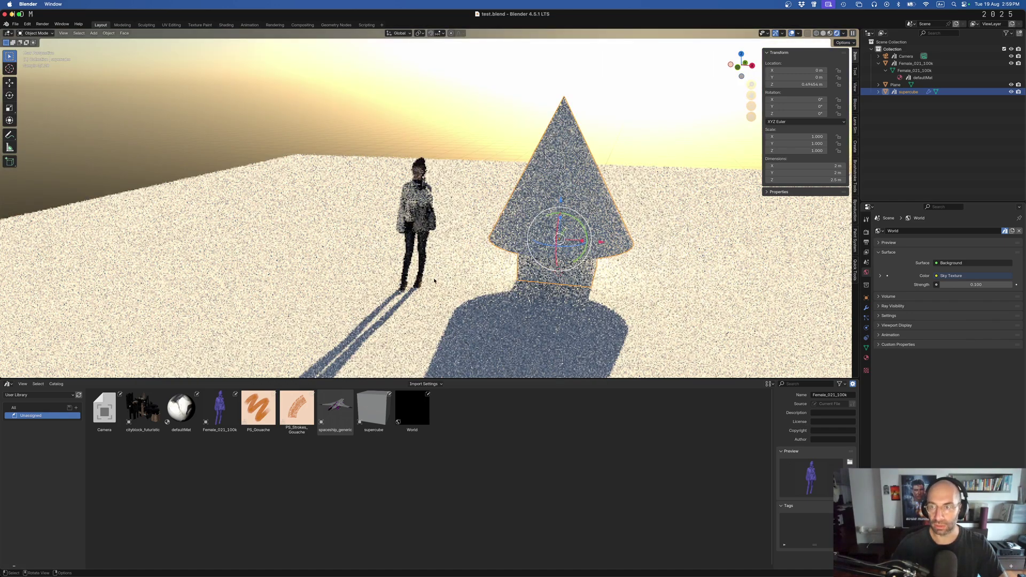
{"action": "left_click", "coordinate": [824, 33]}
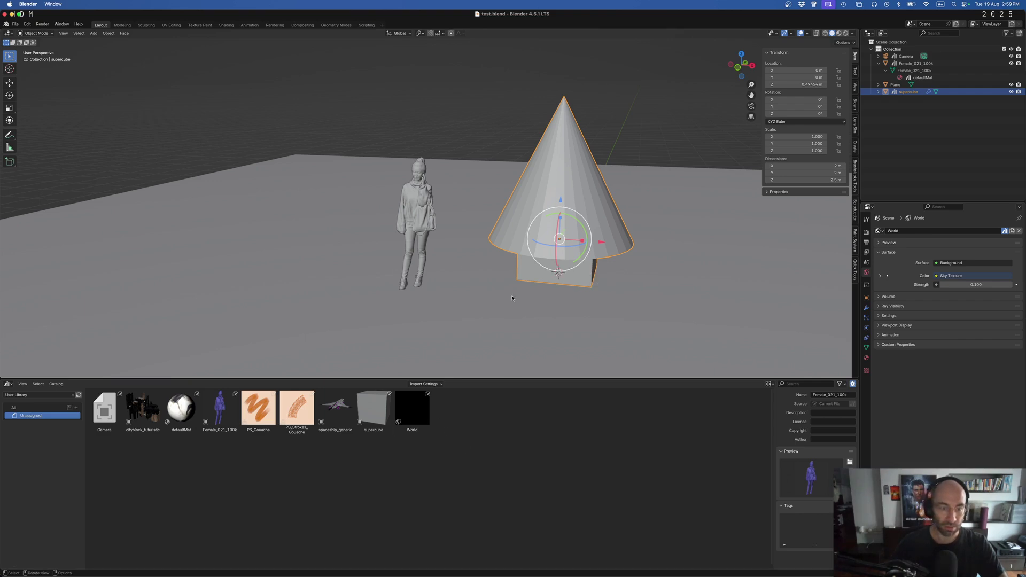
{"action": "middle_click_drag", "start_coordinate": [513, 292], "coordinate": [469, 283], "text": "shift"}
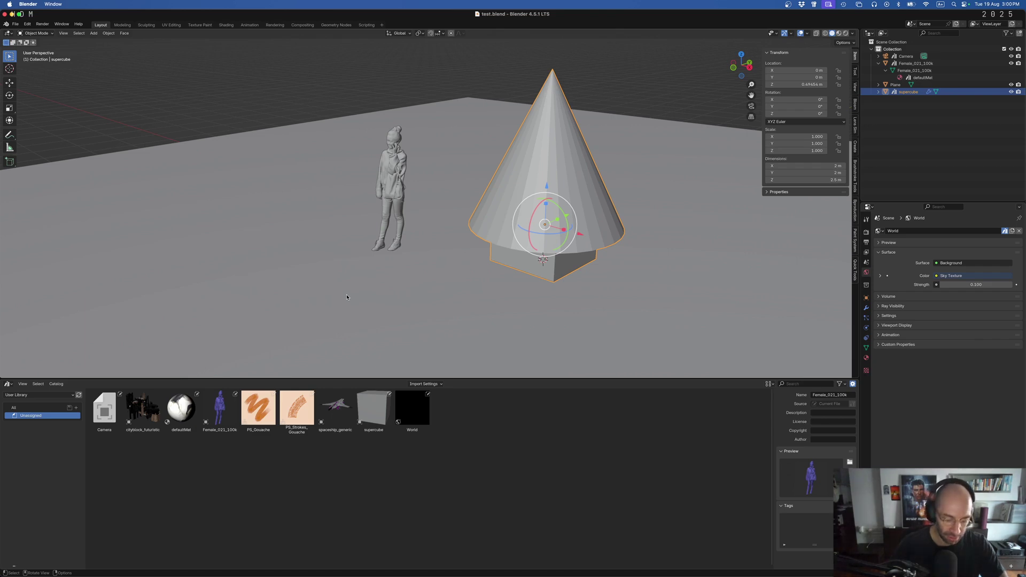
Start a new General file and orbit down onto the figure and cube.
{"action": "key", "text": "ctrl"}
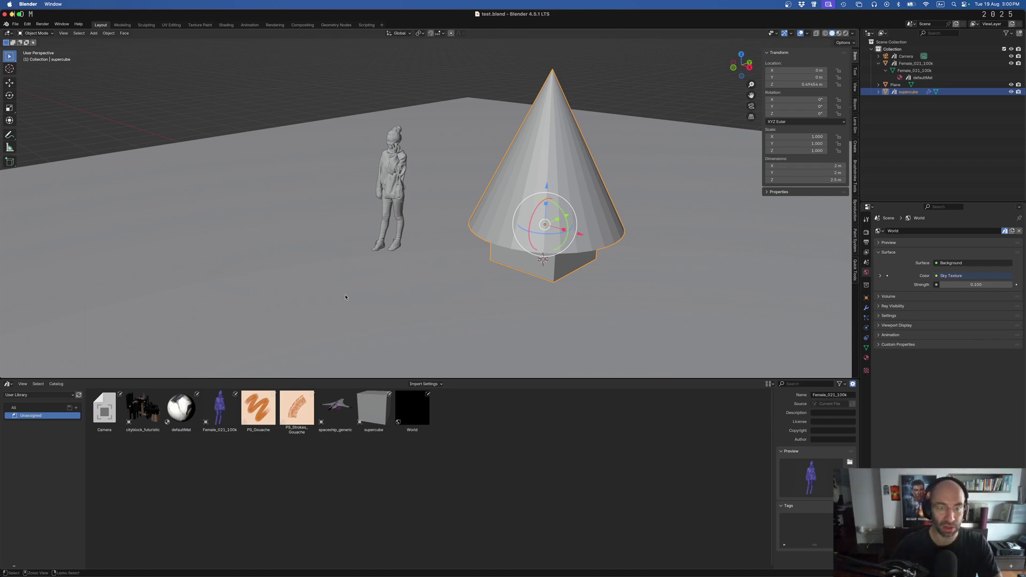
{"action": "key", "text": "ctrl+n"}
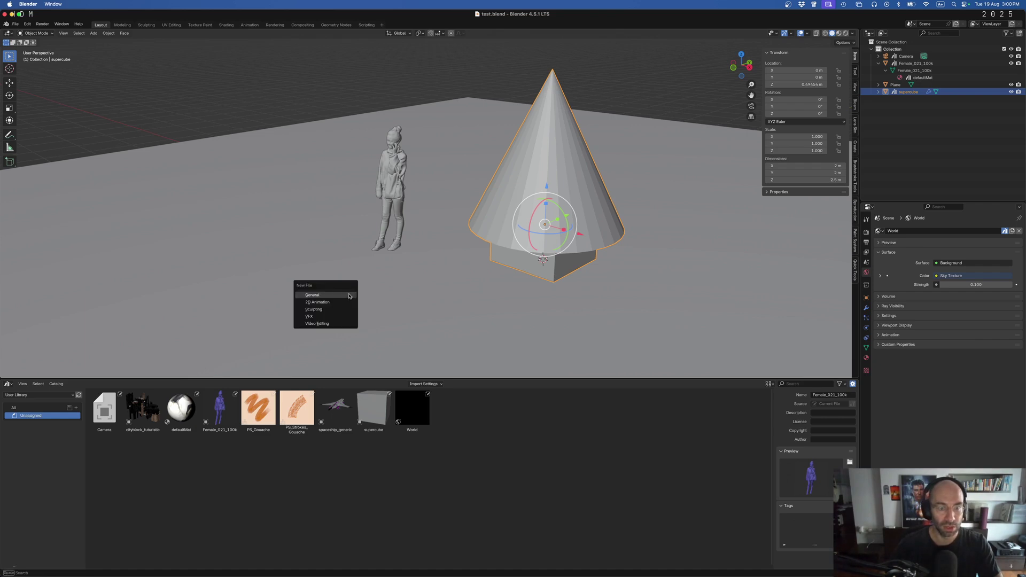
{"action": "left_click", "coordinate": [353, 299]}
{"action": "middle_click_drag", "start_coordinate": [430, 329], "coordinate": [484, 309]}
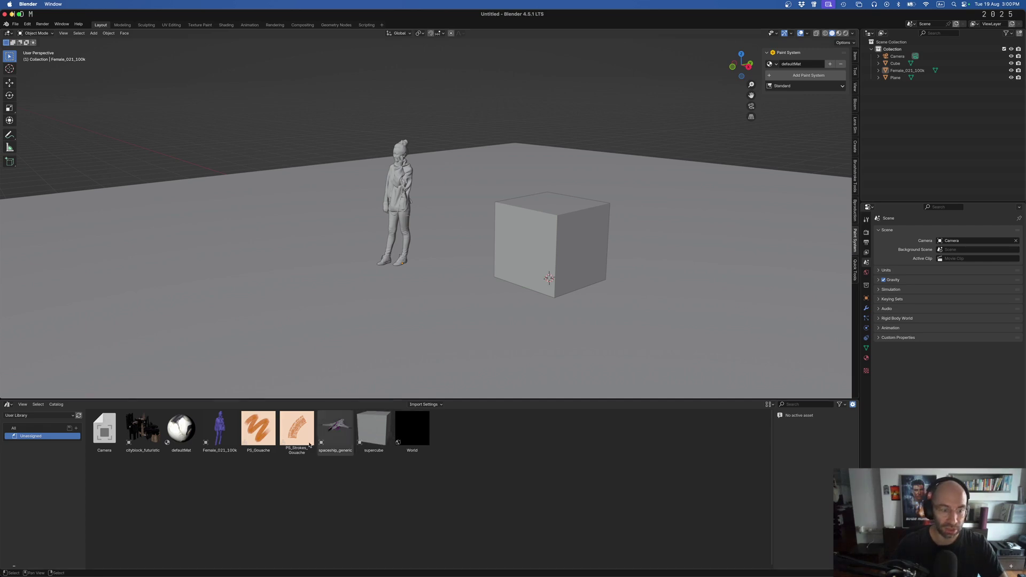
{"action": "mouse_move", "coordinate": [360, 350]}
{"action": "middle_mouse_down"}
{"action": "mouse_move", "coordinate": [378, 355]}
{"action": "mouse_move", "coordinate": [366, 343]}
{"action": "middle_mouse_up"}
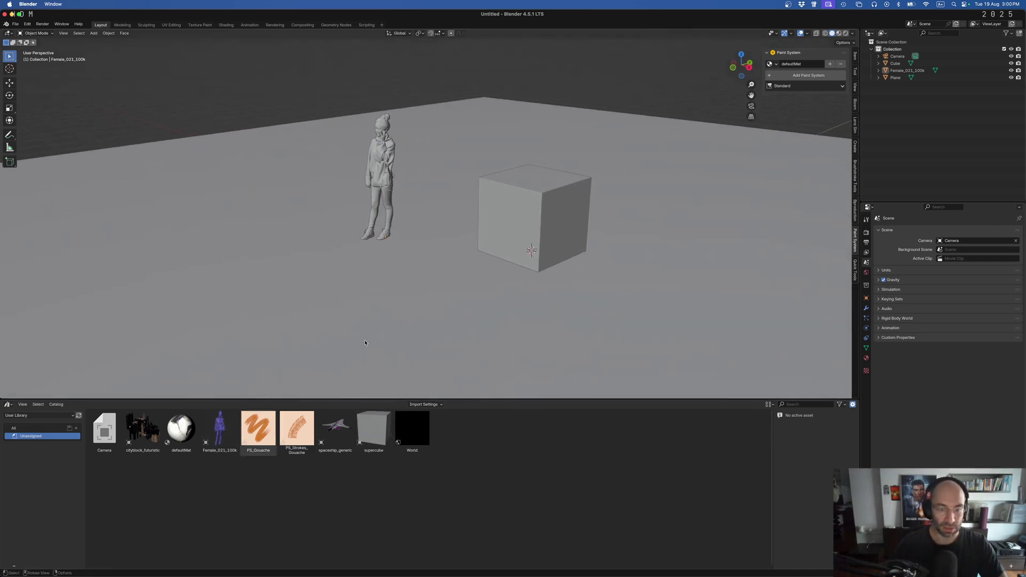
Review the Import Method options, then drag the supercube asset in as a linked cone beside the figure.
{"action": "left_click", "coordinate": [425, 404]}
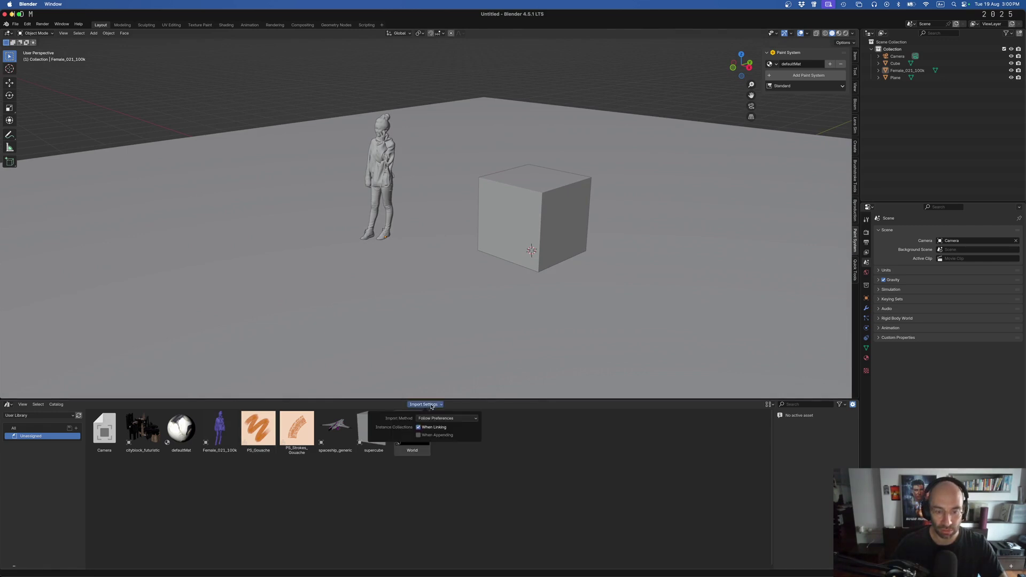
{"action": "left_click", "coordinate": [455, 420]}
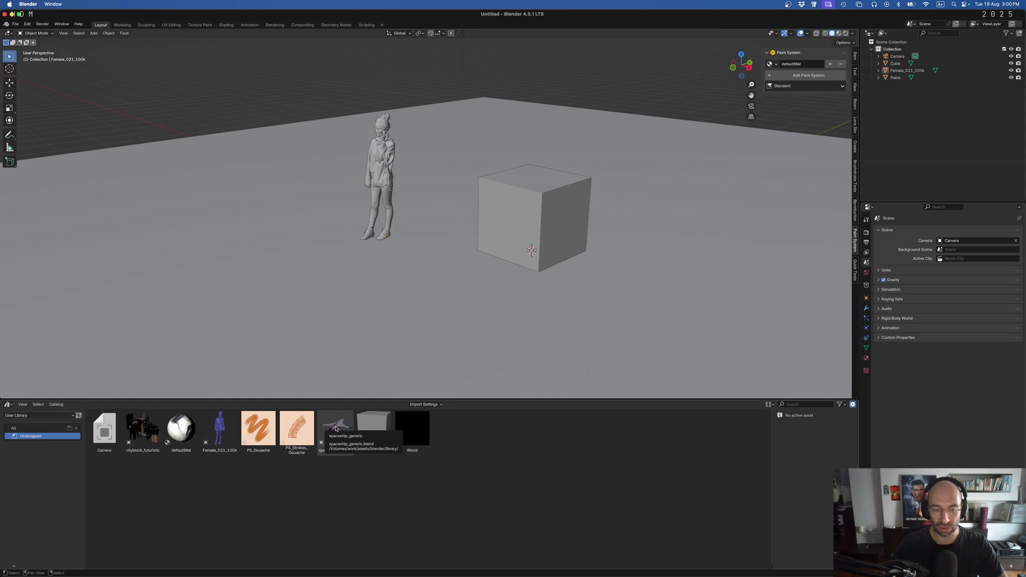
{"action": "scroll", "coordinate": [372, 304], "scroll_direction": "down", "scroll_amount": 5}
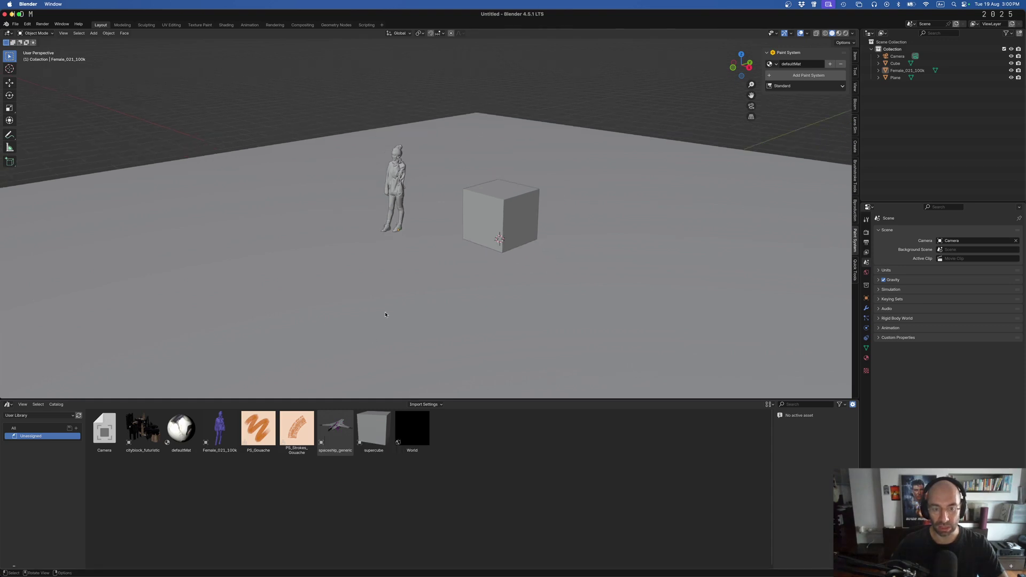
{"action": "left_click", "coordinate": [370, 429]}
{"action": "left_click_drag", "start_coordinate": [381, 428], "coordinate": [535, 306]}
{"action": "middle_click_drag", "start_coordinate": [535, 306], "coordinate": [449, 256]}
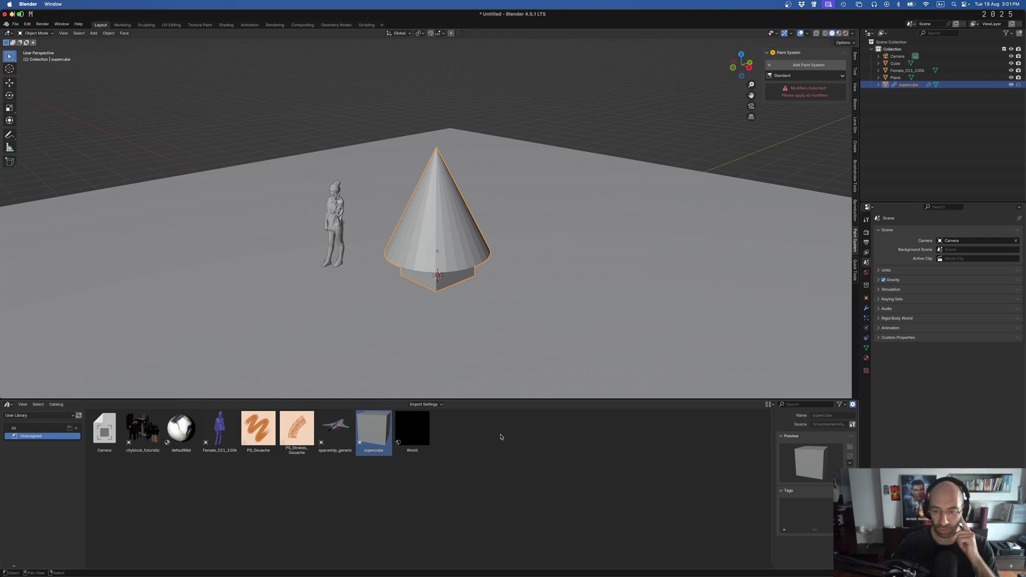
Switch the asset Import Method to Append and check the File menu's Append entry.
{"action": "left_click", "coordinate": [424, 405]}
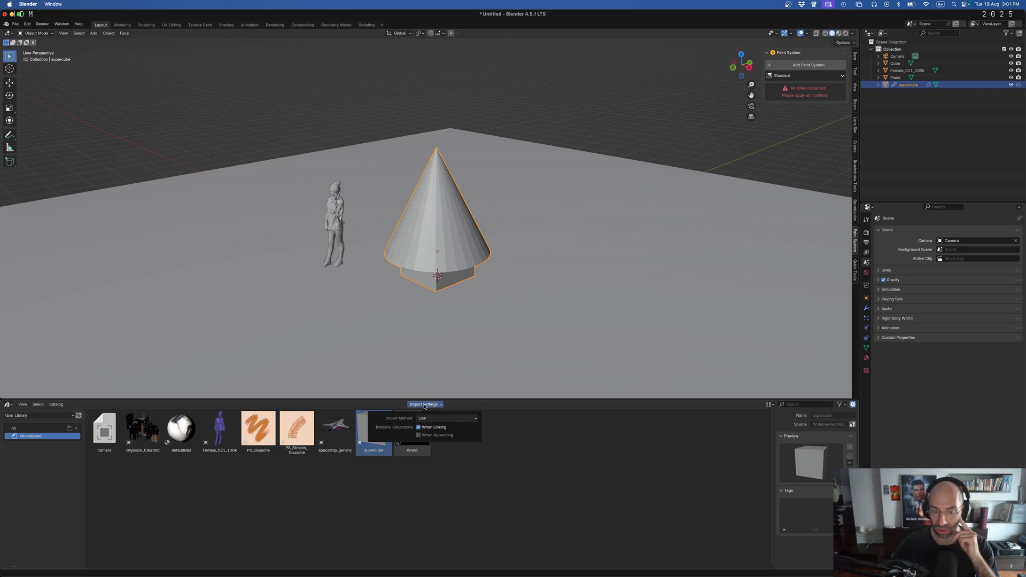
{"action": "left_click", "coordinate": [436, 419]}
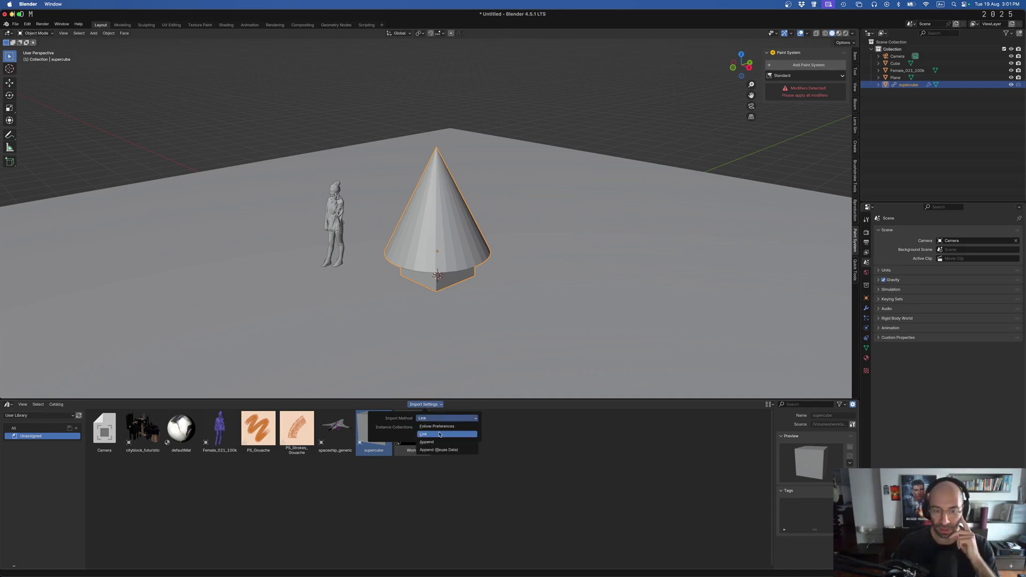
{"action": "left_click", "coordinate": [440, 442]}
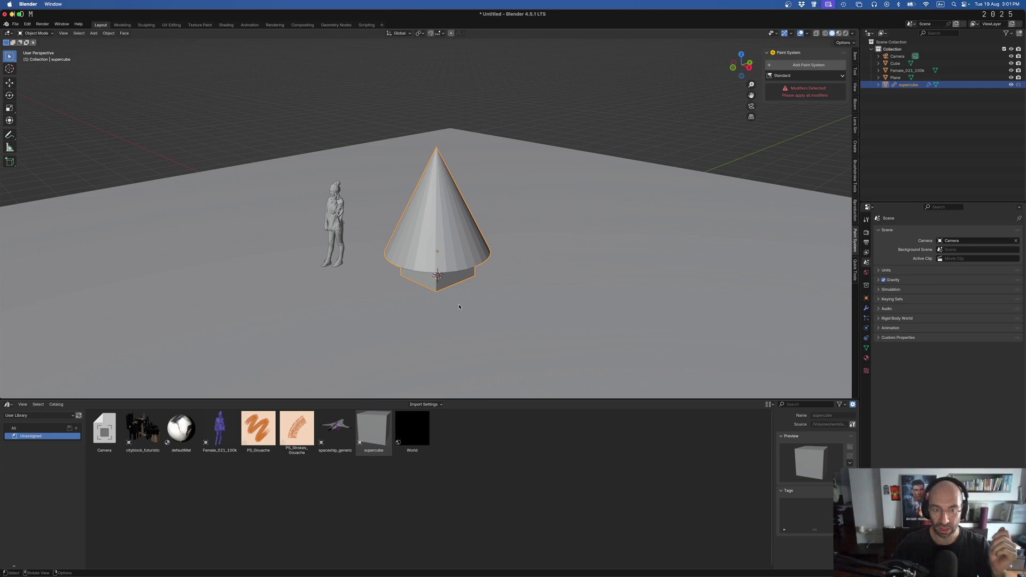
{"action": "left_click", "coordinate": [15, 24]}
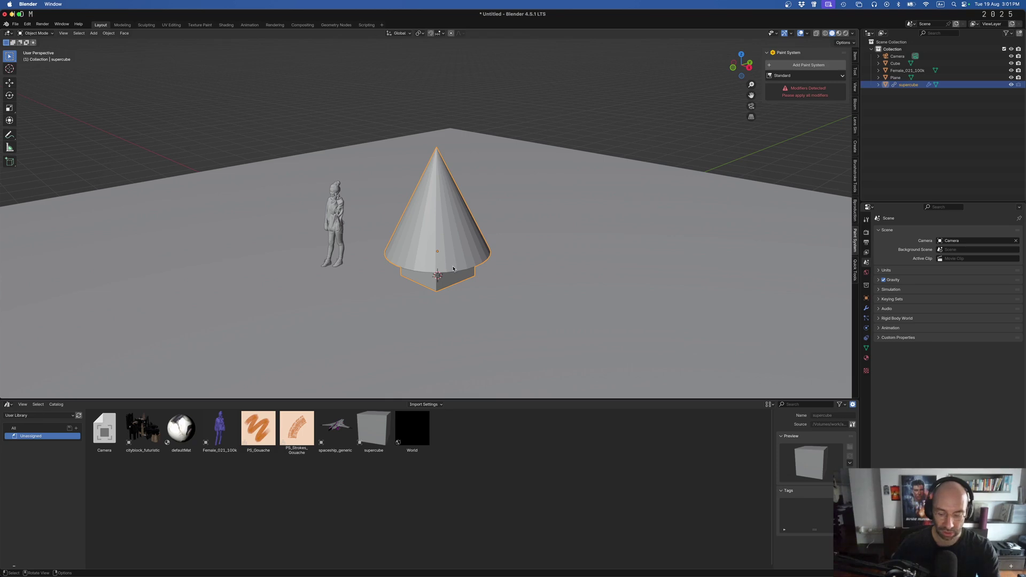
Delete the linked cone and drop two appended supercubes into the scene.
{"action": "key", "text": "Delete"}
{"action": "left_click_drag", "start_coordinate": [387, 434], "coordinate": [598, 308]}
{"action": "middle_click_drag", "start_coordinate": [488, 355], "coordinate": [417, 274], "text": "shift"}
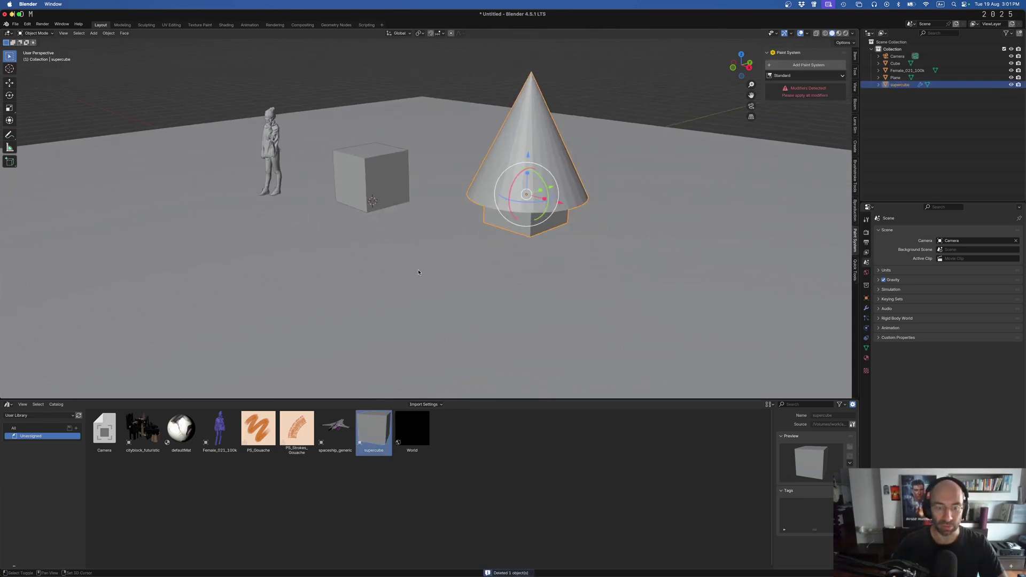
{"action": "scroll", "coordinate": [427, 288], "scroll_direction": "down", "scroll_amount": 3}
{"action": "left_click_drag", "start_coordinate": [386, 421], "coordinate": [463, 294]}
{"action": "middle_click_drag", "start_coordinate": [463, 293], "coordinate": [354, 255]}
In Edit Mode, move the left cone's mesh along X, undo it, and return to Object Mode.
{"action": "left_click", "coordinate": [399, 263]}
{"action": "left_click", "coordinate": [340, 249]}
{"action": "key", "text": "Tab"}
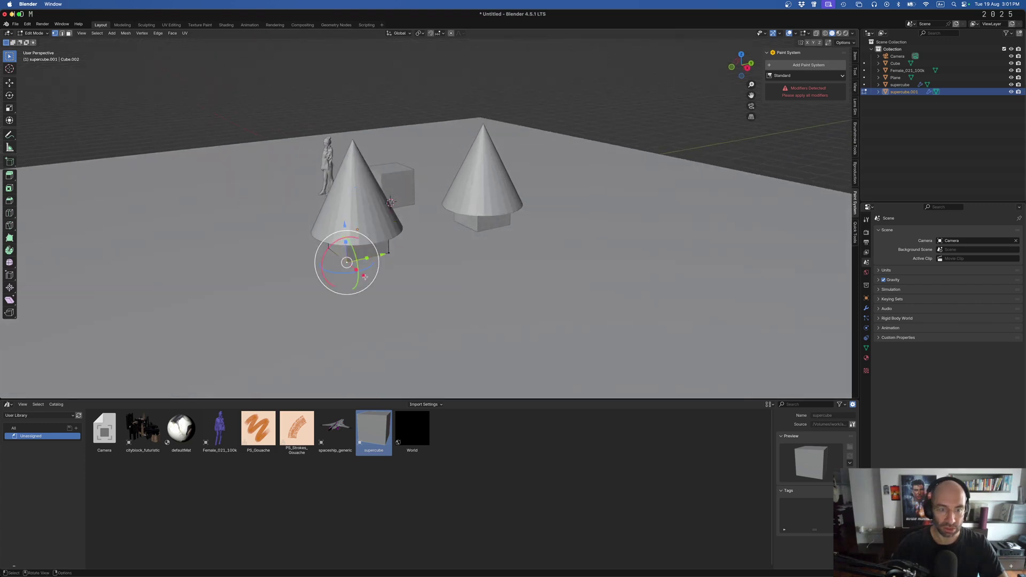
{"action": "key", "text": "g"}
{"action": "key", "text": "x"}
{"action": "left_click", "coordinate": [398, 278]}
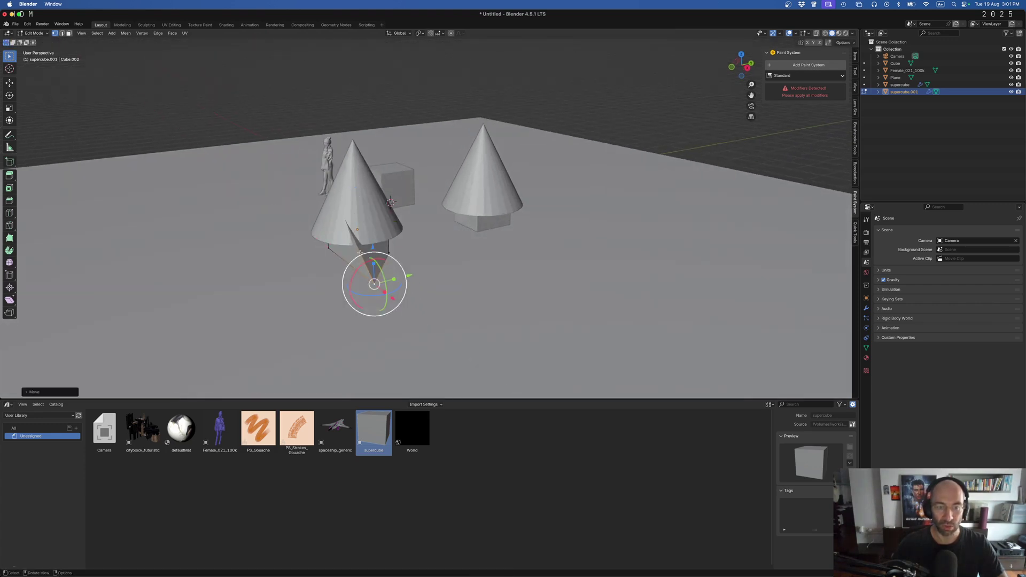
{"action": "key", "text": "ctrl+z"}
{"action": "key", "text": "Tab"}
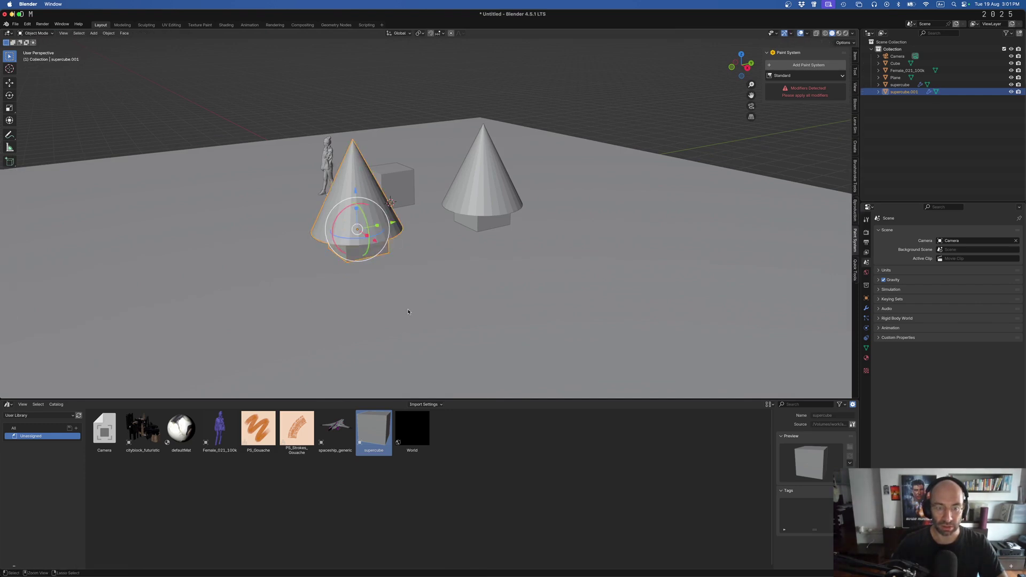
Delete both cones, set Import Method to Append (Reuse Data), and drop in two new supercubes.
{"action": "key", "text": "Delete"}
{"action": "key", "text": "Delete"}
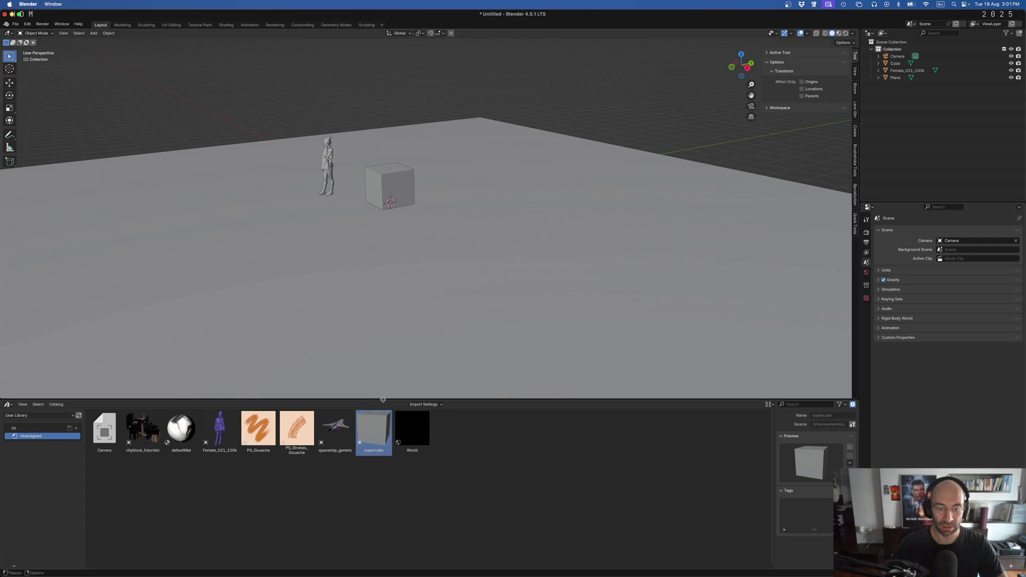
{"action": "left_click", "coordinate": [428, 405]}
{"action": "left_click", "coordinate": [447, 419]}
{"action": "left_click", "coordinate": [448, 451]}
{"action": "left_click_drag", "start_coordinate": [374, 430], "coordinate": [386, 267]}
{"action": "left_click_drag", "start_coordinate": [374, 431], "coordinate": [528, 265]}
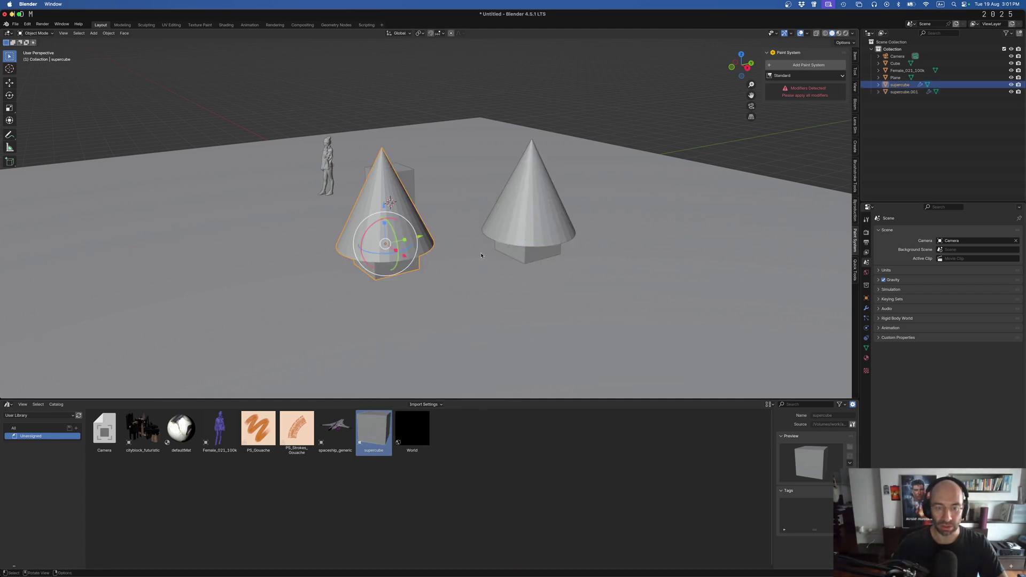
Extrude the second cone's bottom face downward in Edit Mode, inspect it, then undo the extrusion.
{"action": "key", "text": "Tab"}
{"action": "key", "text": "e"}
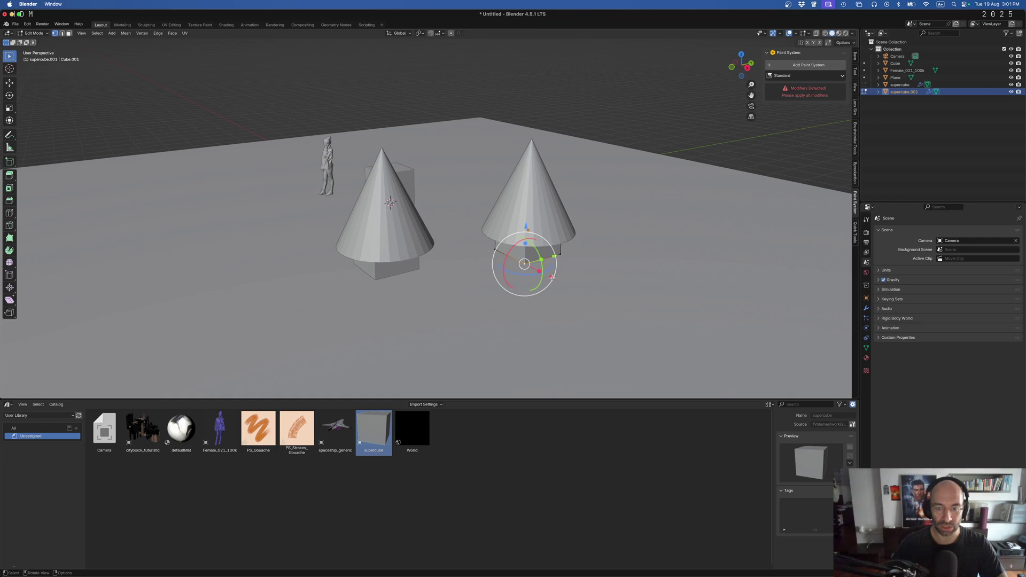
{"action": "left_click", "coordinate": [554, 294]}
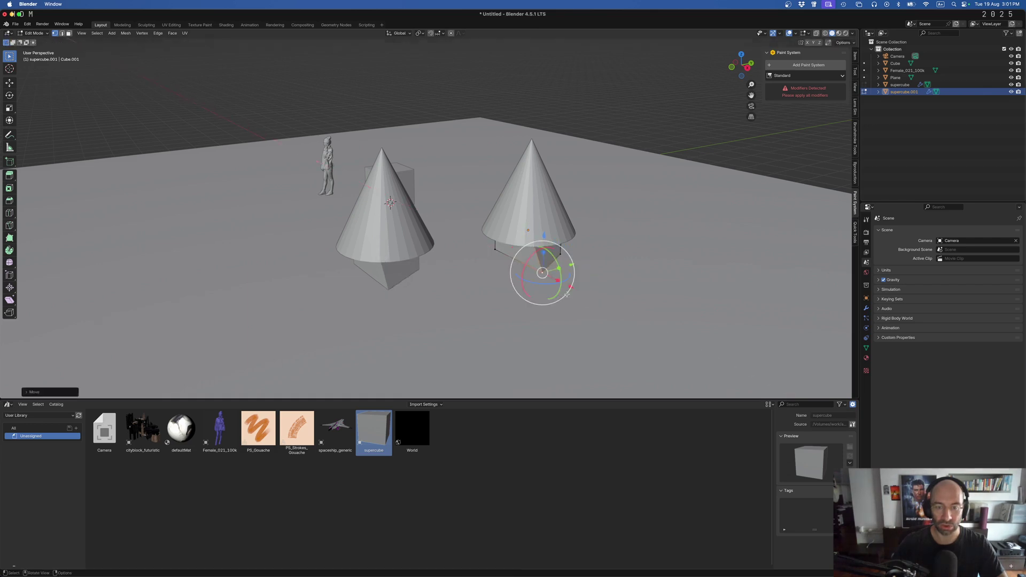
{"action": "middle_click_drag", "start_coordinate": [404, 272], "coordinate": [411, 271]}
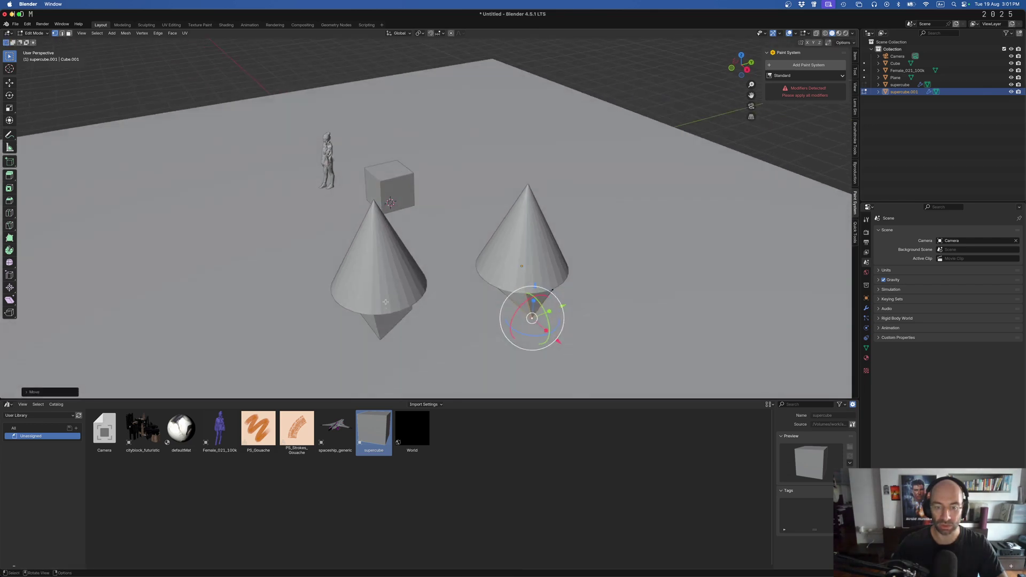
{"action": "middle_click_drag", "start_coordinate": [400, 311], "coordinate": [422, 286]}
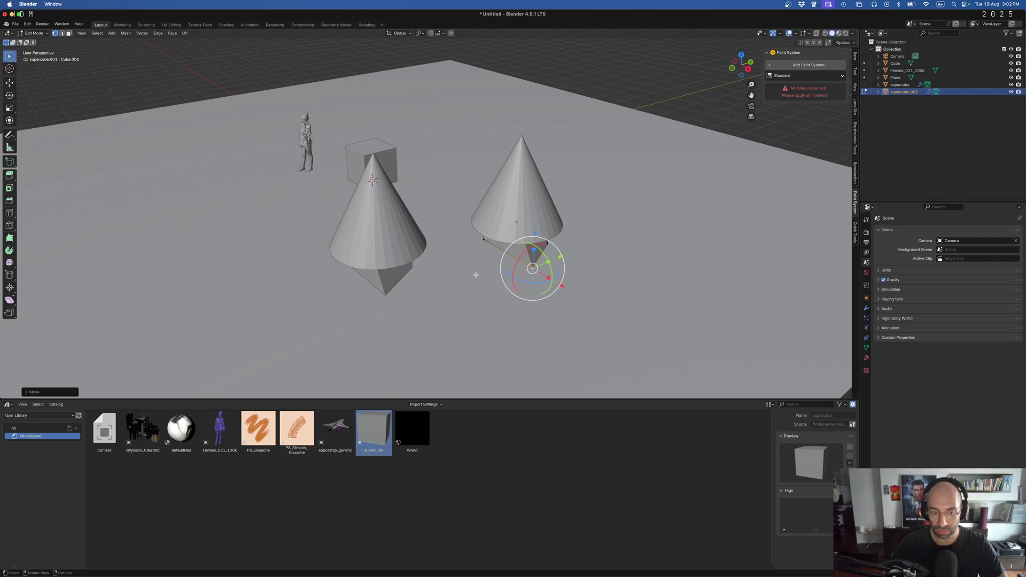
{"action": "key", "text": "super+z"}
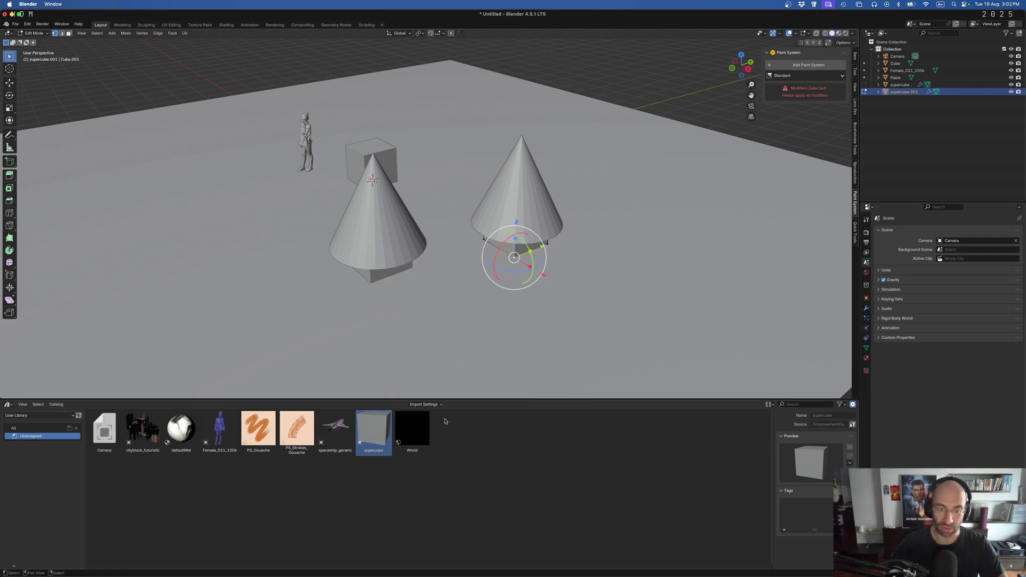
Change the asset Import Method from Append (Reuse Data) back to Append.
{"action": "left_click", "coordinate": [432, 404]}
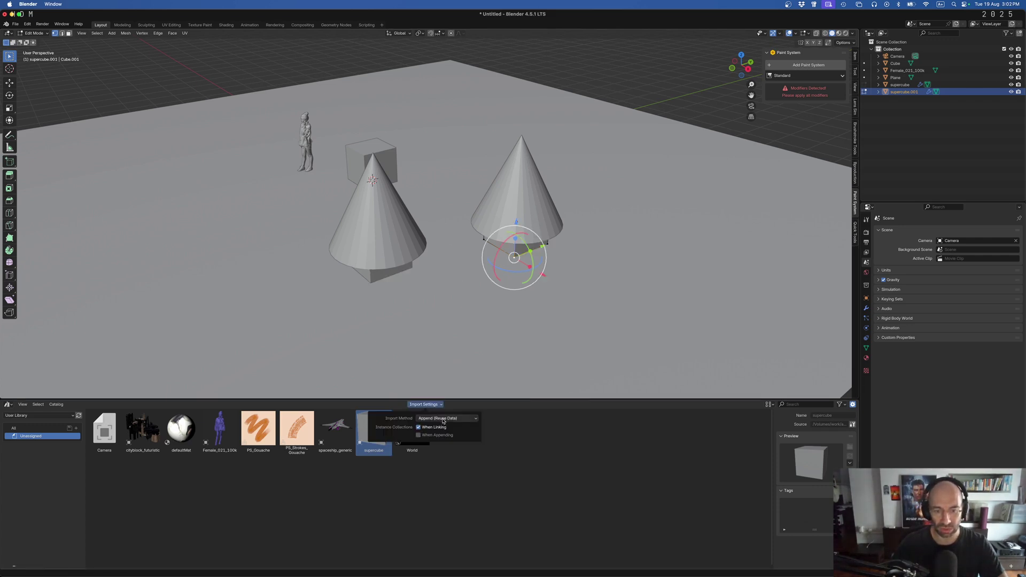
{"action": "left_click", "coordinate": [445, 419]}
{"action": "left_click", "coordinate": [438, 443]}
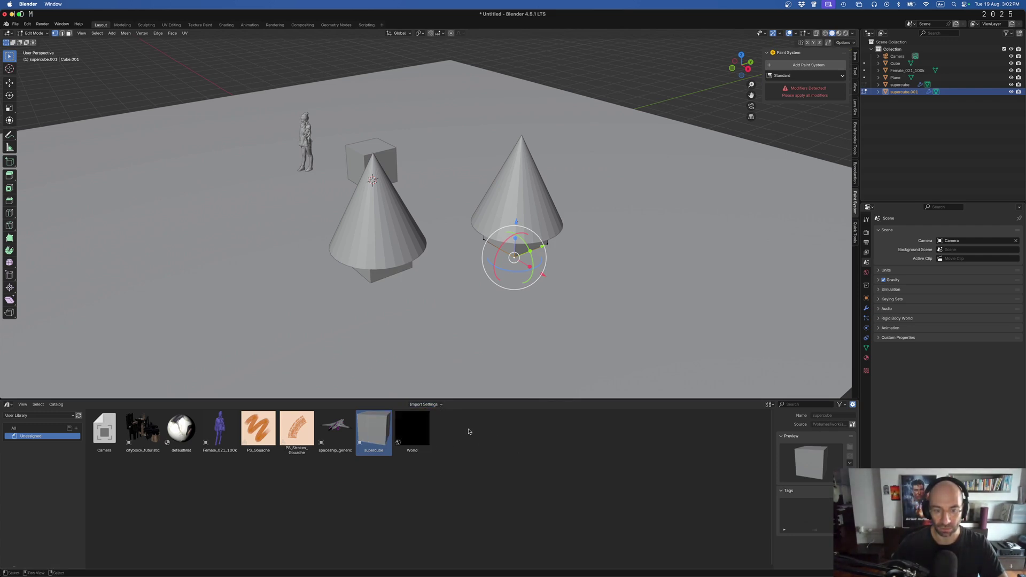
{"action": "middle_click_drag", "start_coordinate": [493, 348], "coordinate": [465, 328], "text": "ctrl"}
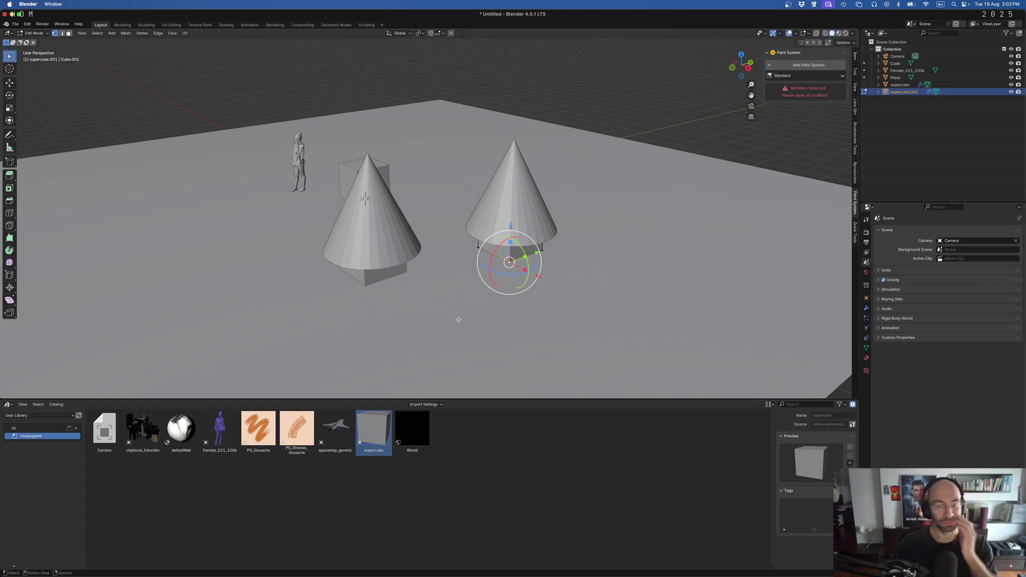
Return to Object Mode, then select the Plane and then the whole Collection in the Outliner.
{"action": "key", "text": "Tab"}
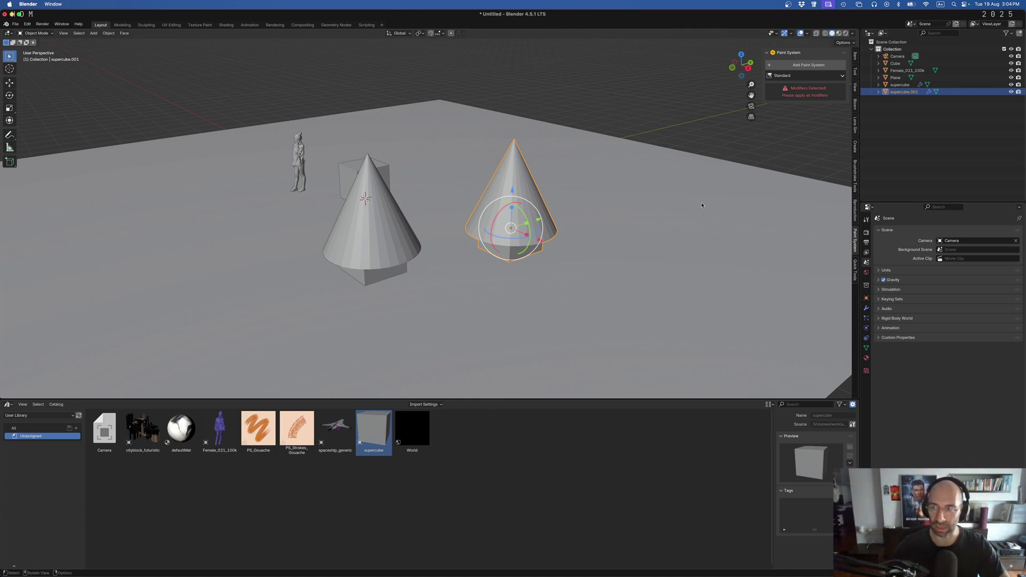
{"action": "left_click", "coordinate": [897, 78]}
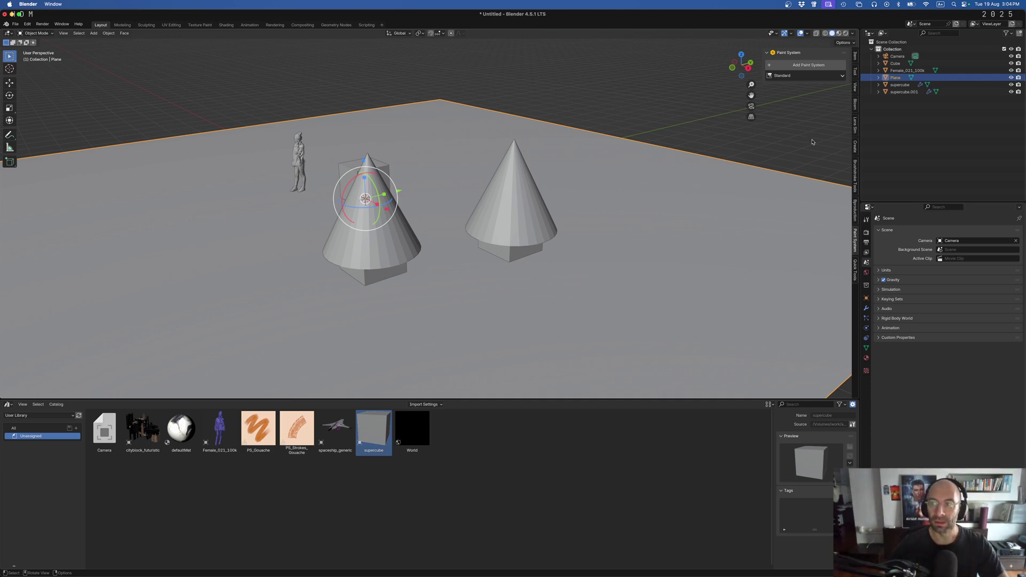
{"action": "left_click", "coordinate": [895, 50]}
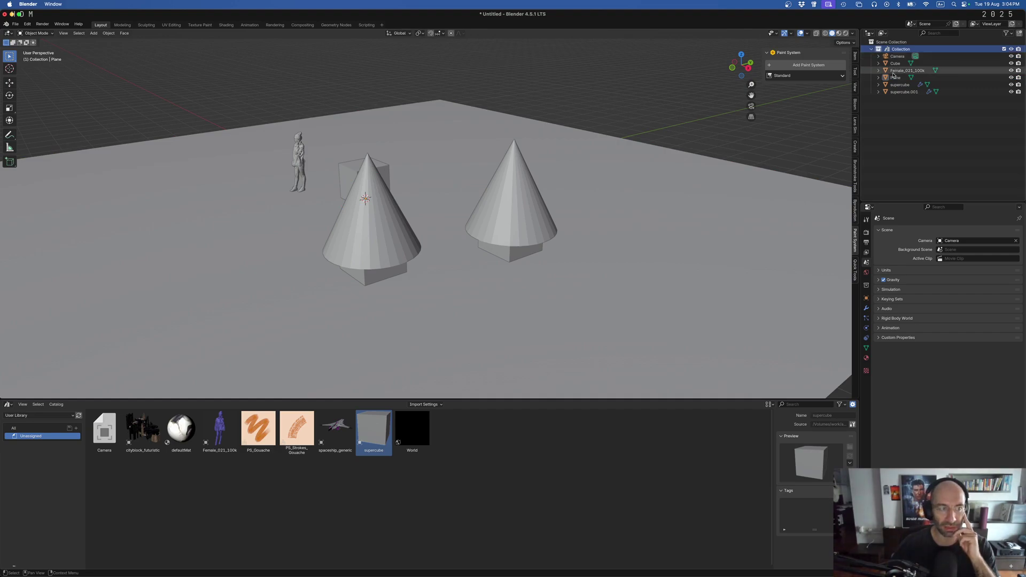